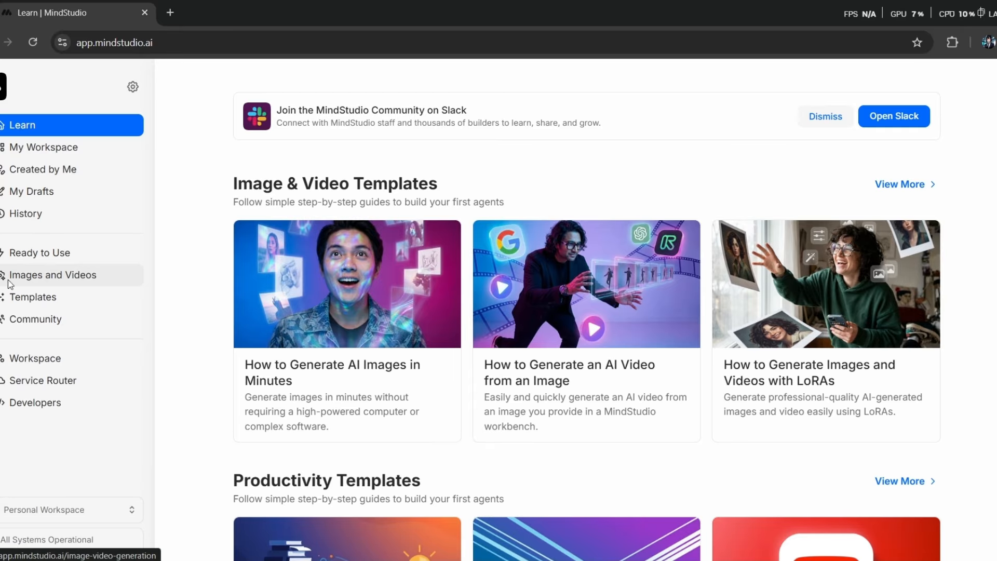
Browse the ready-to-use image and video generation agents
left_click(57, 281)
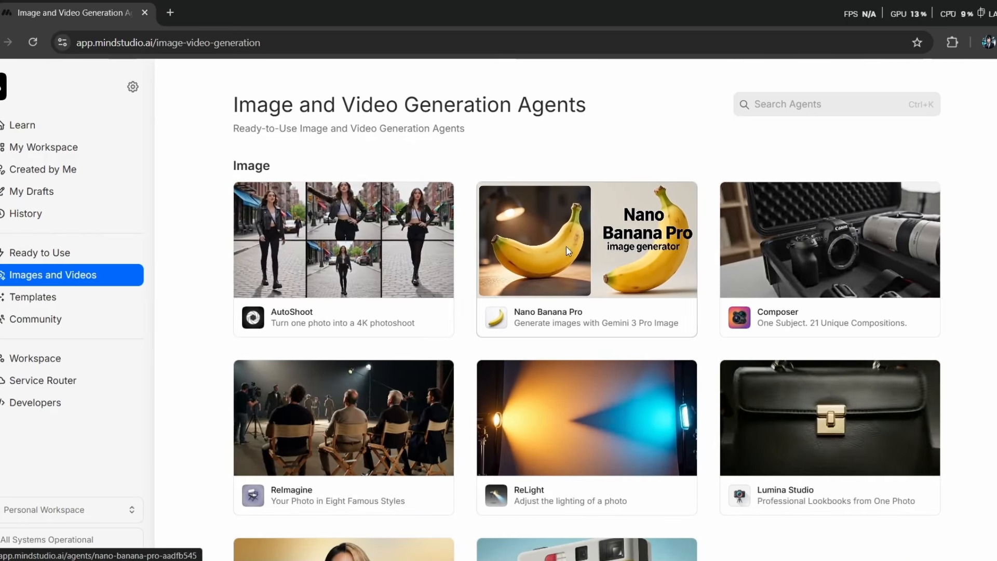
scroll(609, 260, "down", 6)
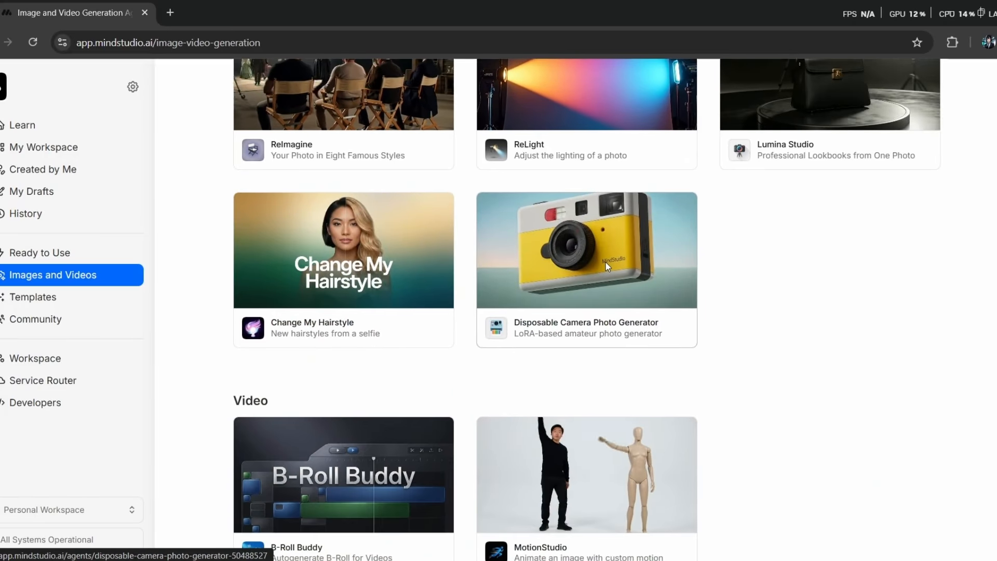
scroll(605, 260, "down", 2)
scroll(358, 286, "up", 8)
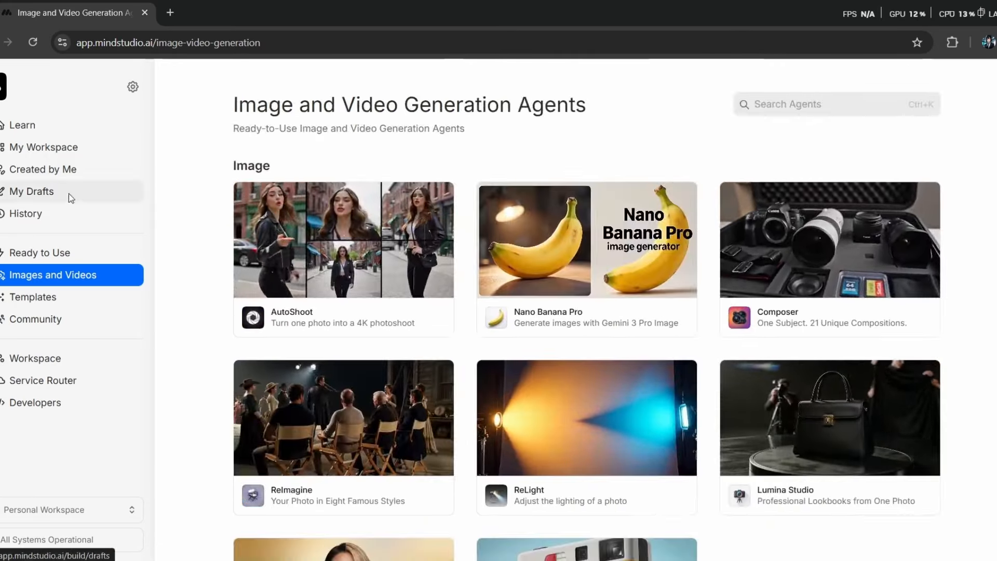
Create a new agent from My Drafts and open its Main.flow workflow
left_click(68, 193)
left_click(912, 109)
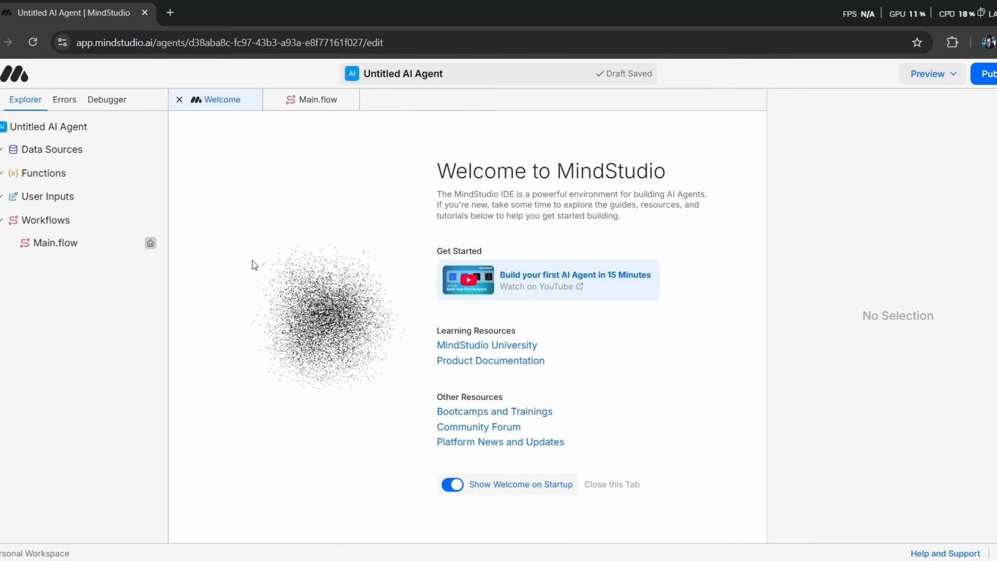
left_click(62, 245)
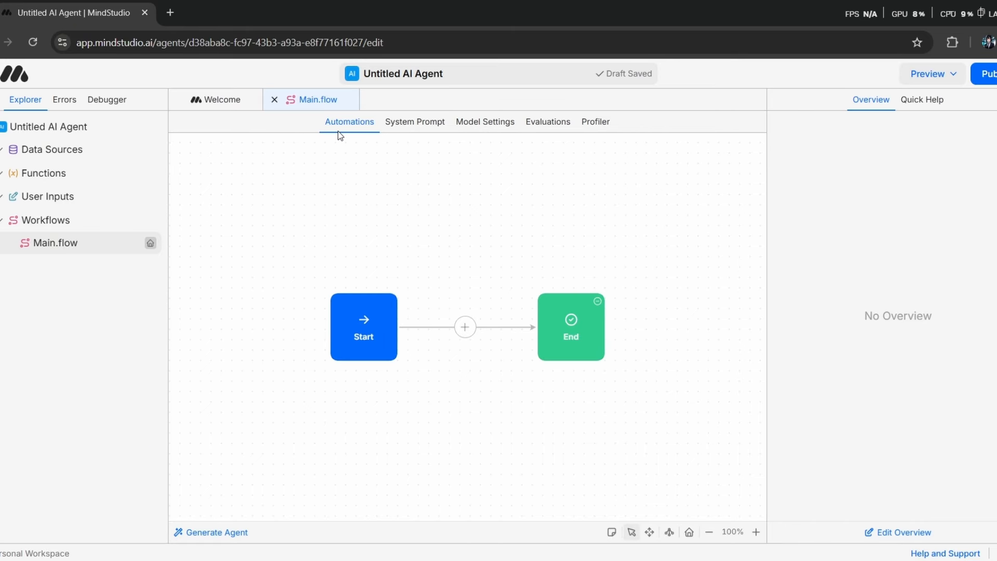
Add a Generate Image block between Start and End with the prompt "realistic woman with pink hair"
left_click(465, 327)
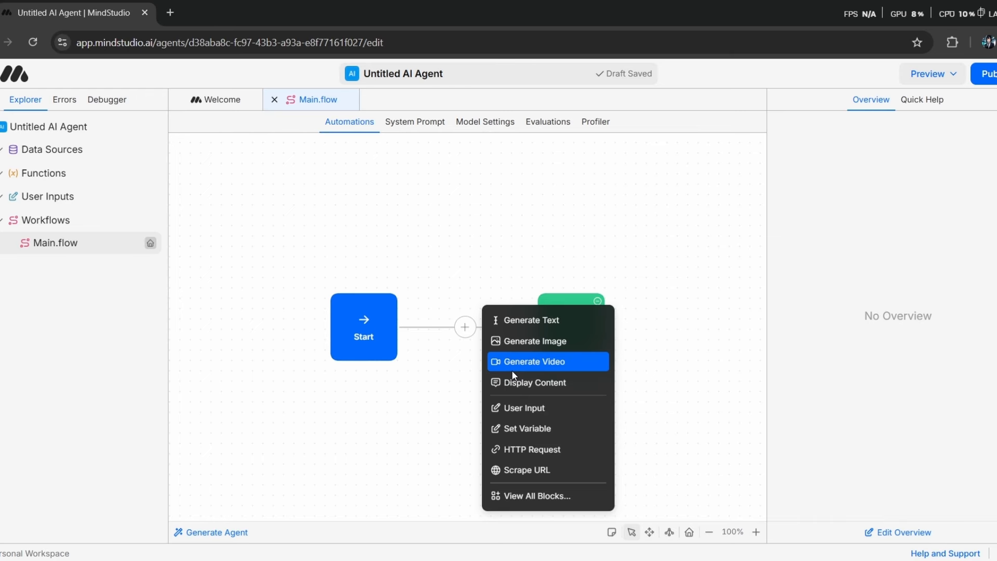
left_click(540, 342)
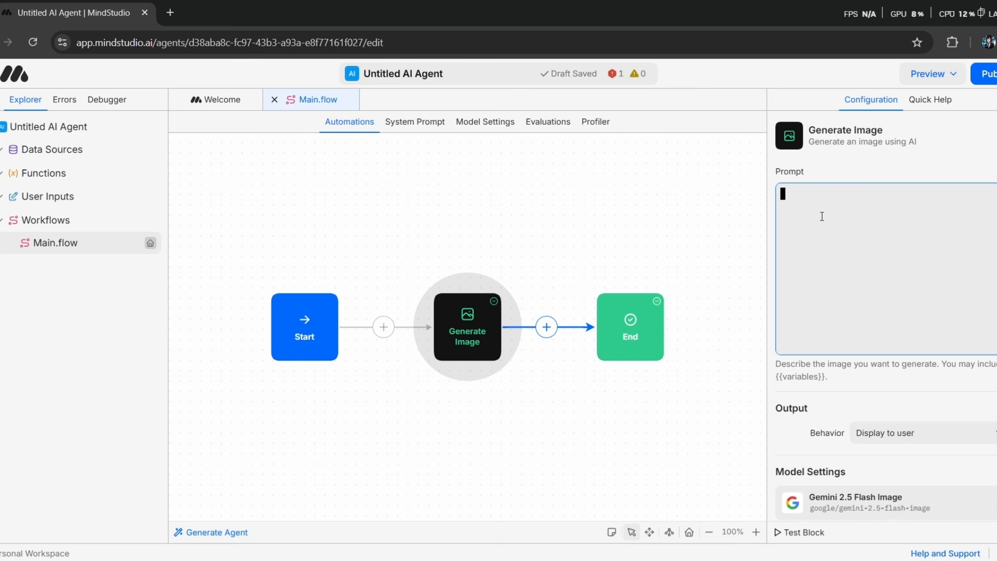
type("rea")
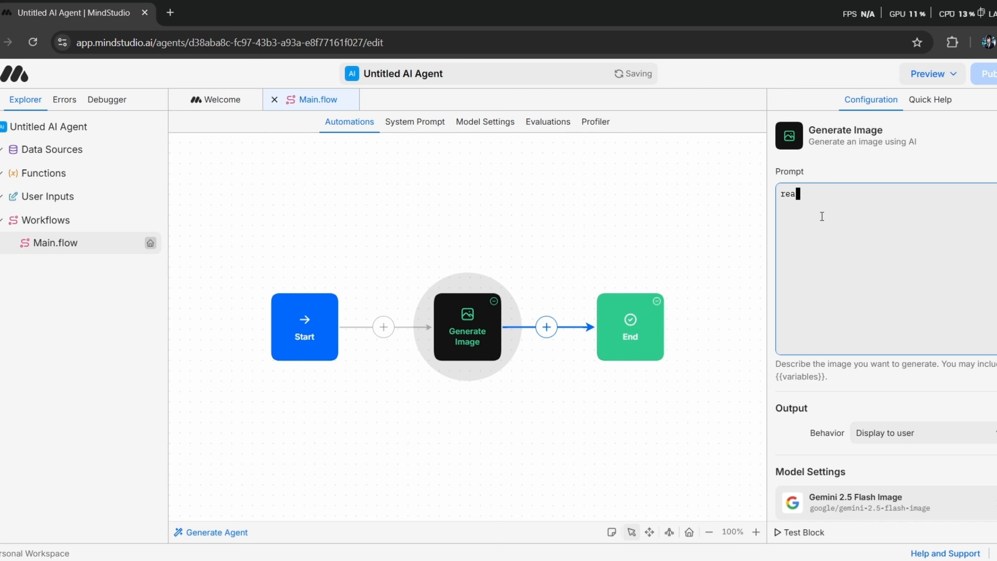
type("listi")
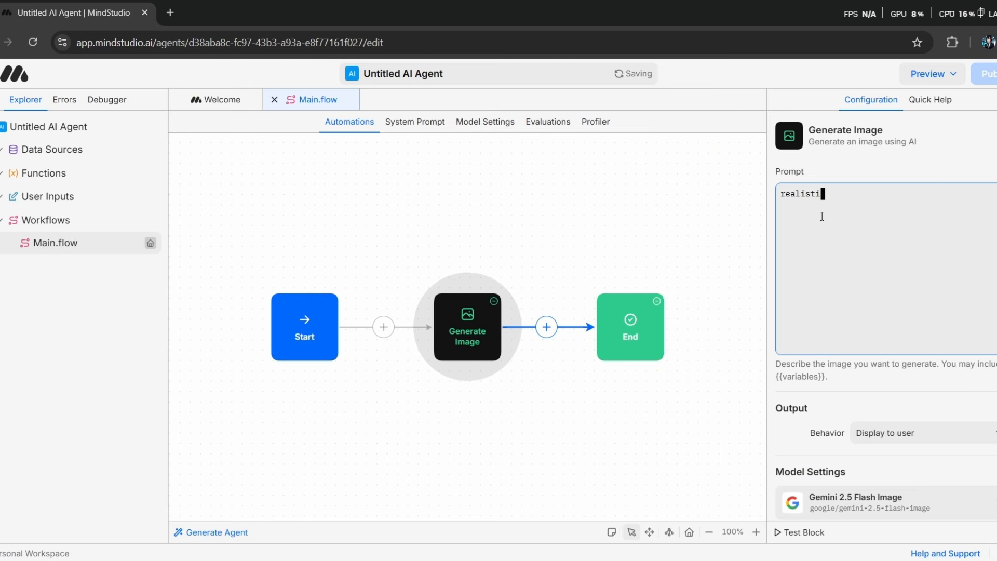
type("c woma")
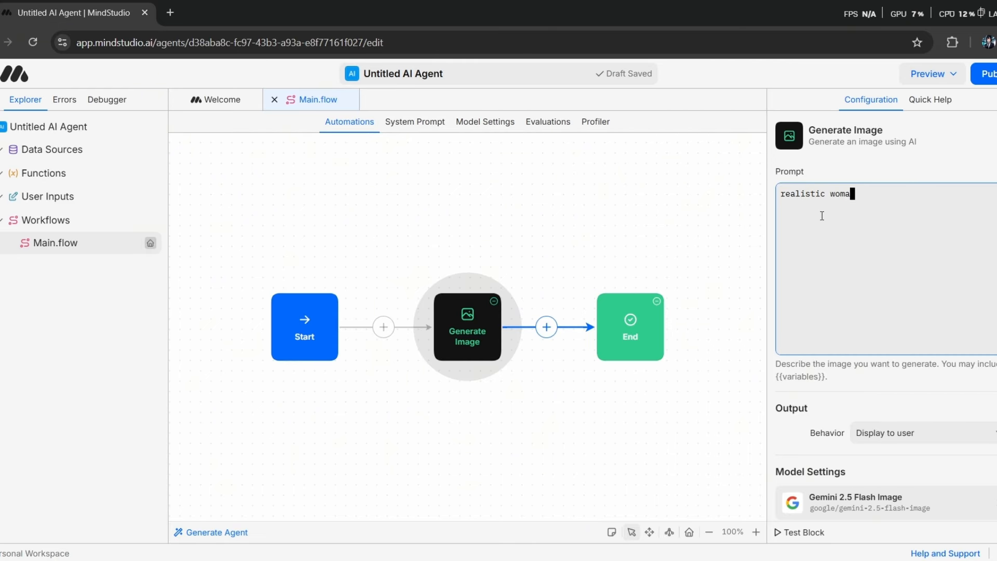
type("n wi")
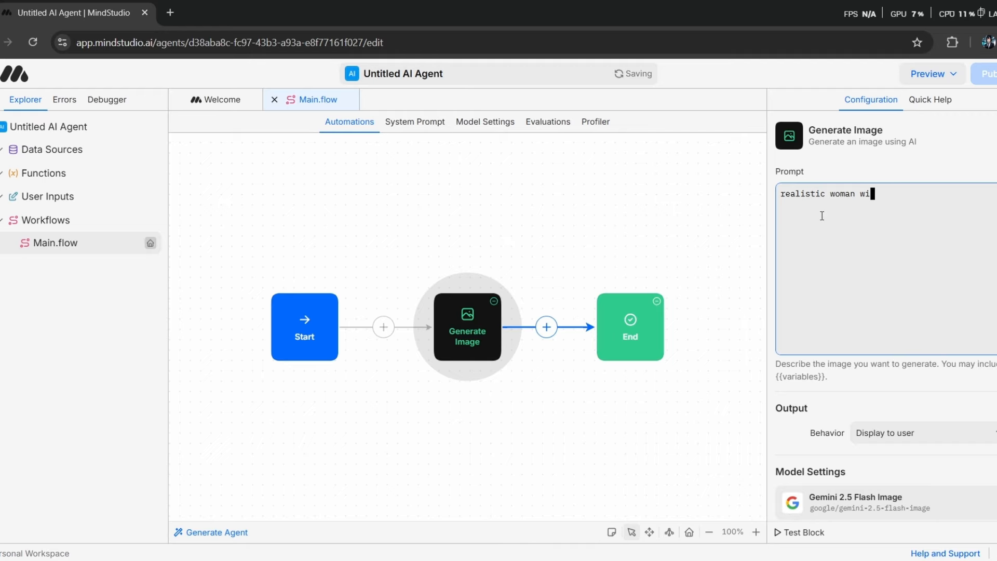
type("th pink ha")
Set the Generate Image block's model to FLUX 2 [pro] from Black Forest Labs
scroll(822, 215, "down", 3)
left_click(826, 294)
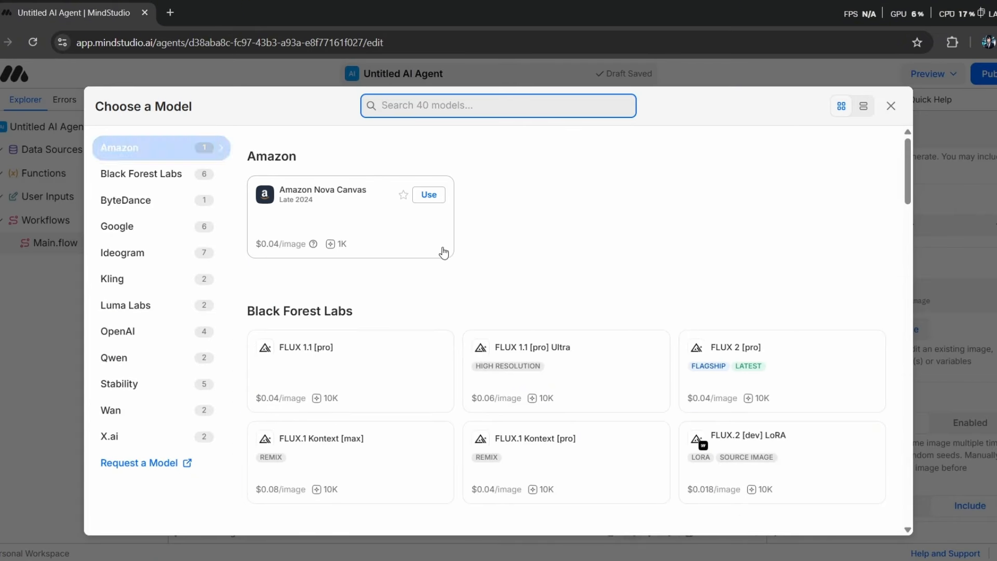
scroll(436, 242, "down", 5)
scroll(431, 235, "down", 10)
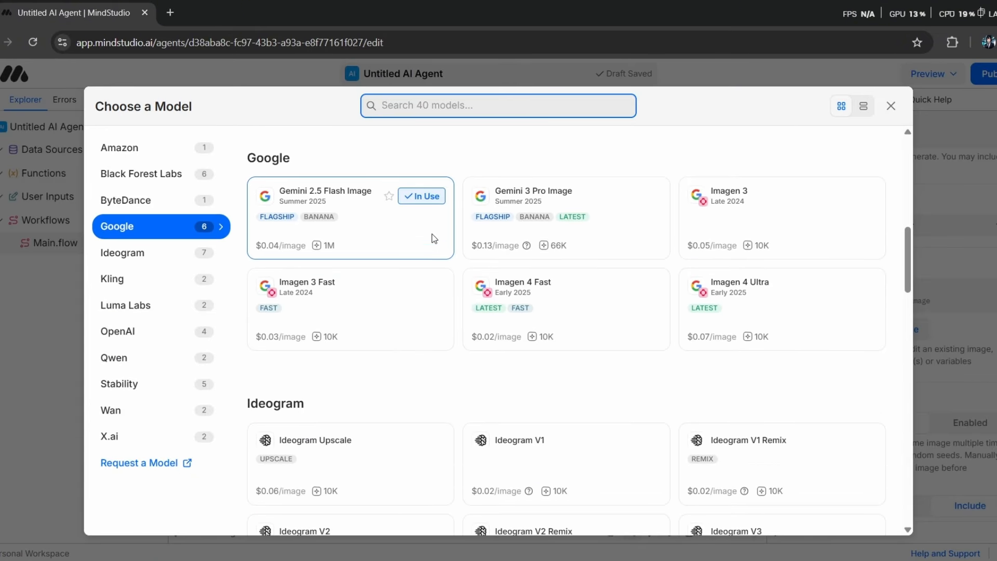
scroll(453, 284, "down", 10)
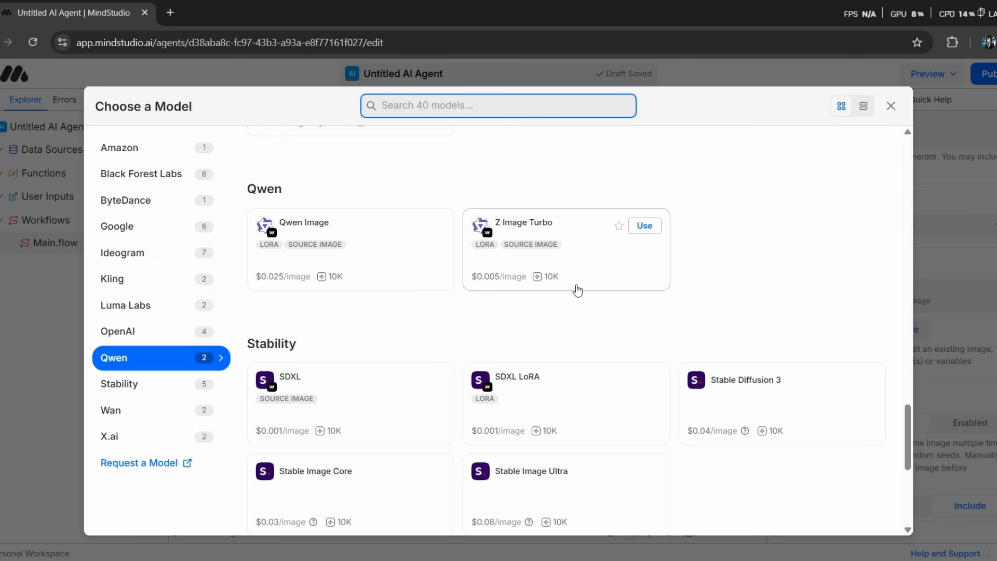
scroll(587, 285, "up", 15)
scroll(587, 285, "up", 5)
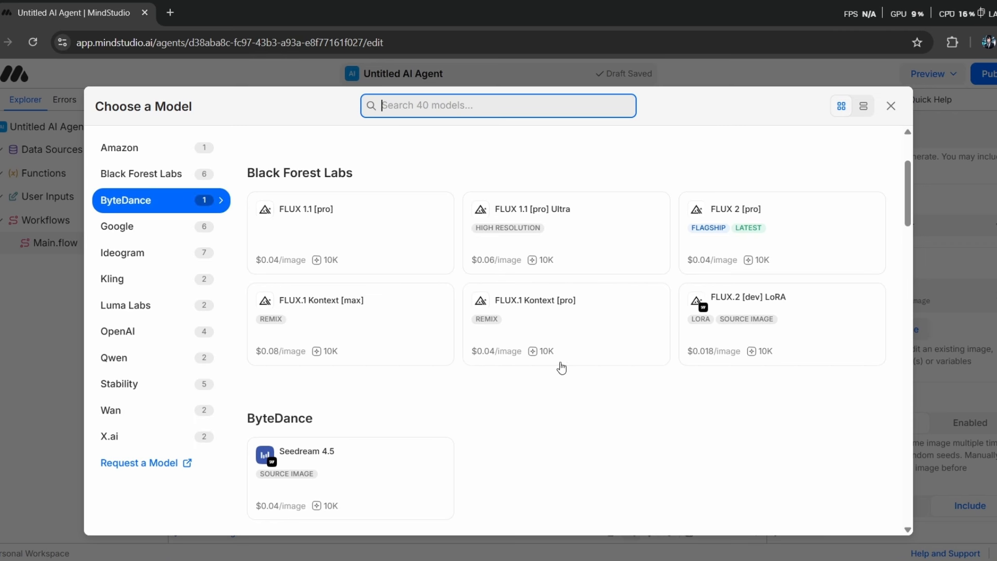
mouse_move(704, 222)
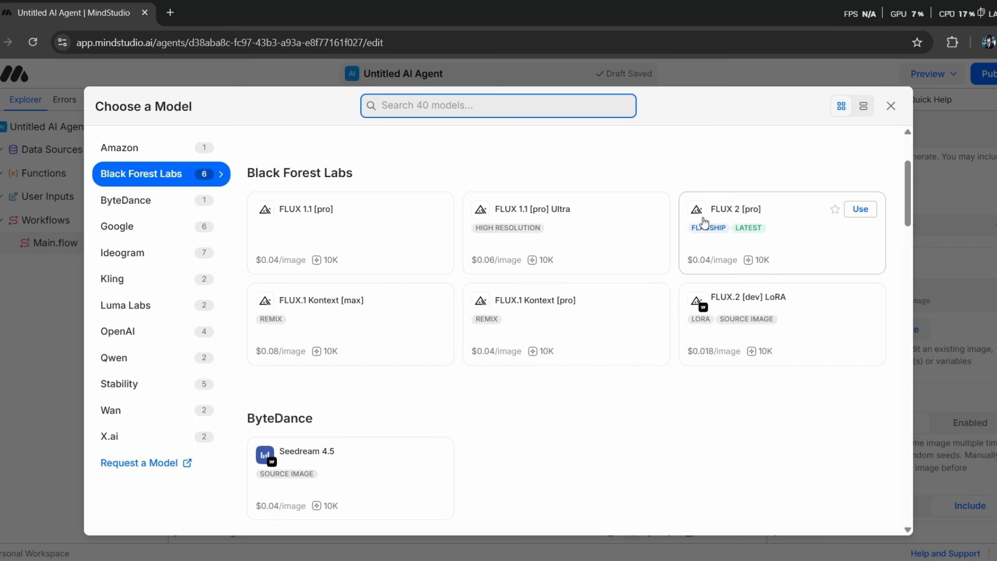
left_click(734, 217)
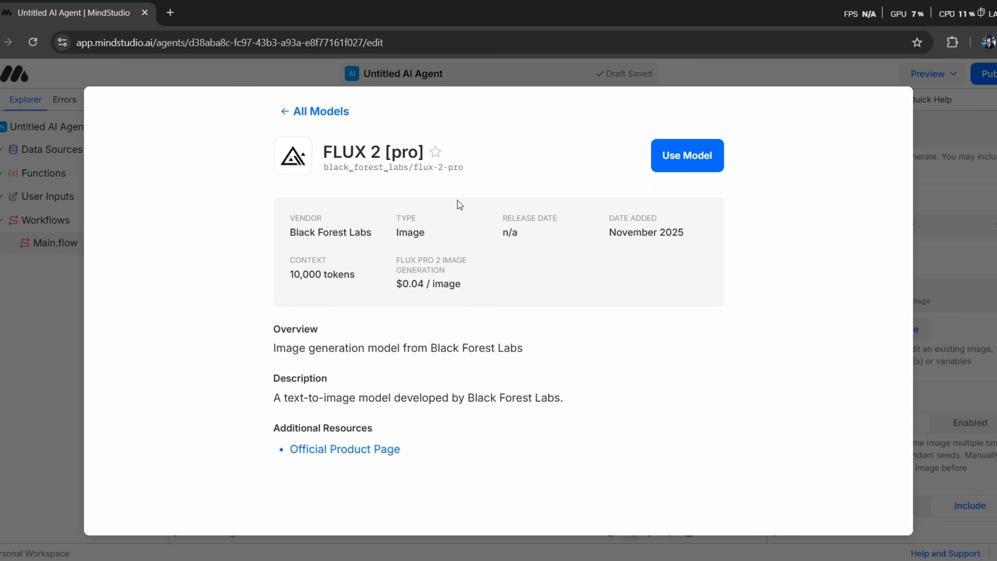
left_click(686, 170)
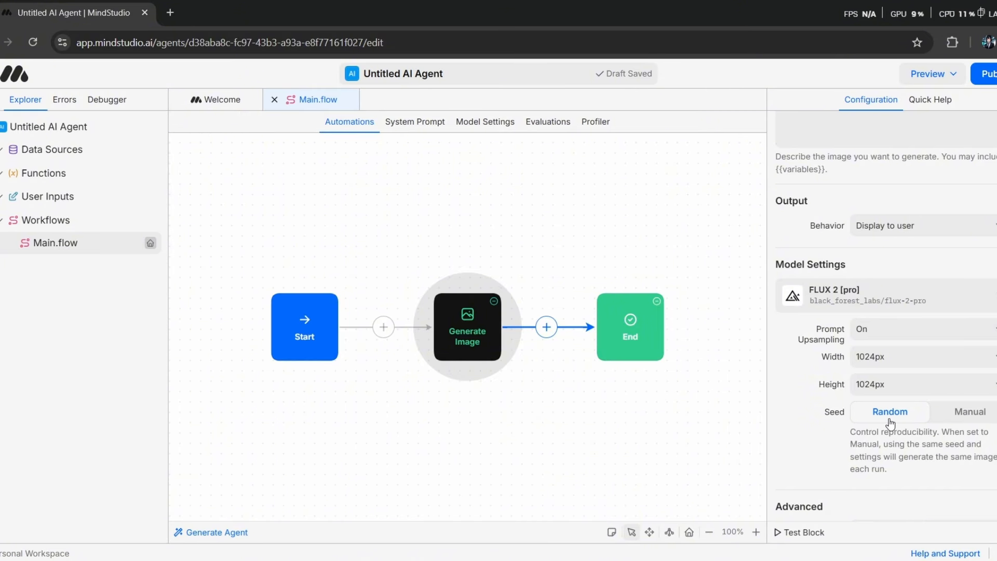
Set the Generate Image block's branding to None in its advanced settings
scroll(892, 405, "down", 5)
left_click(906, 470)
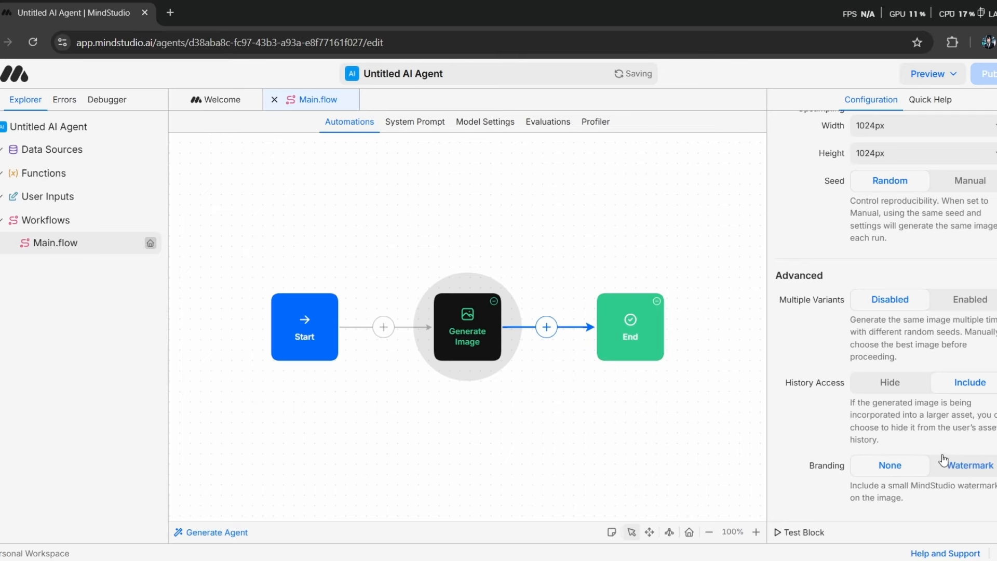
scroll(950, 320, "up", 8)
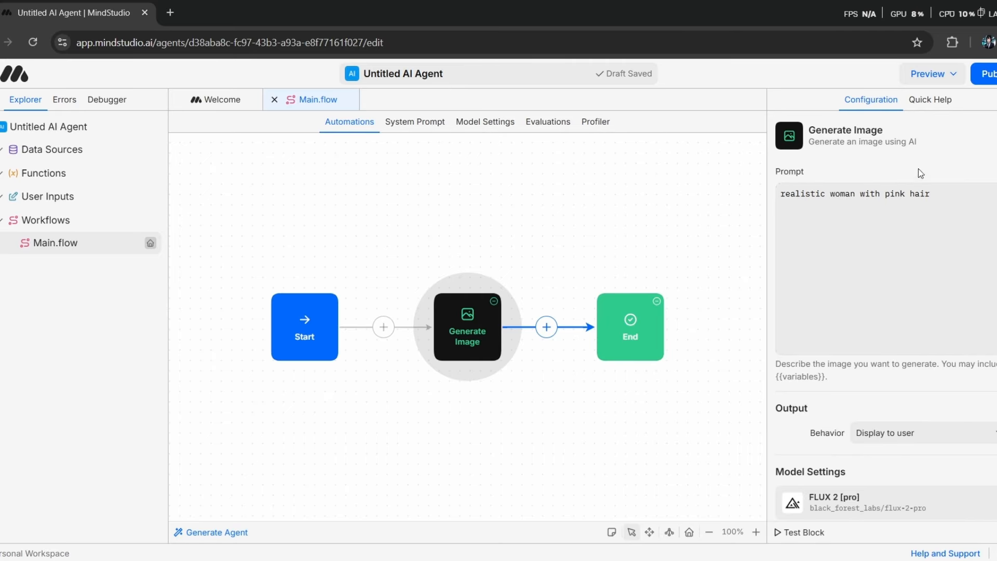
Set the Start block's run mode to Workbench and run the agent
left_click(300, 328)
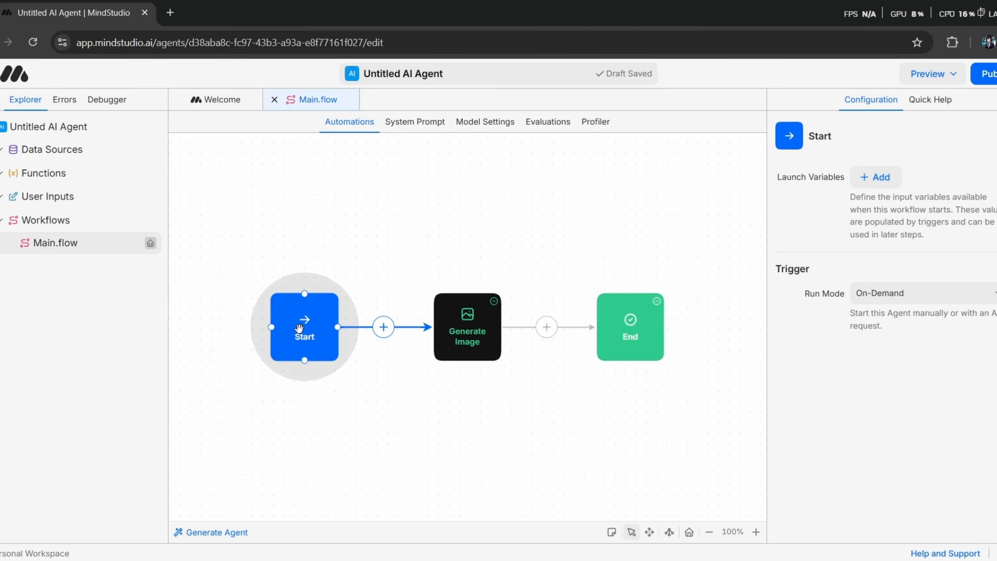
left_click(914, 294)
left_click(911, 360)
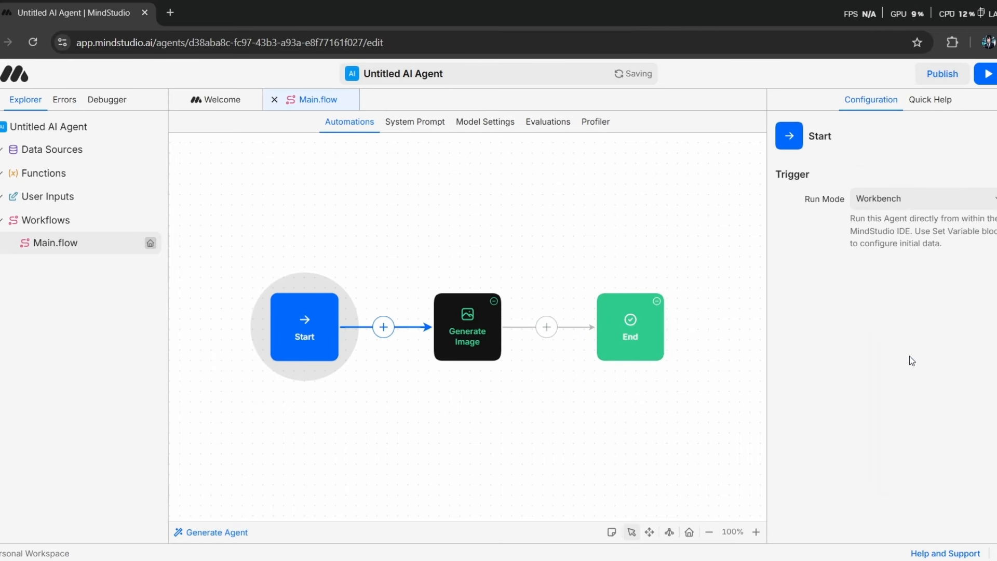
left_click(985, 74)
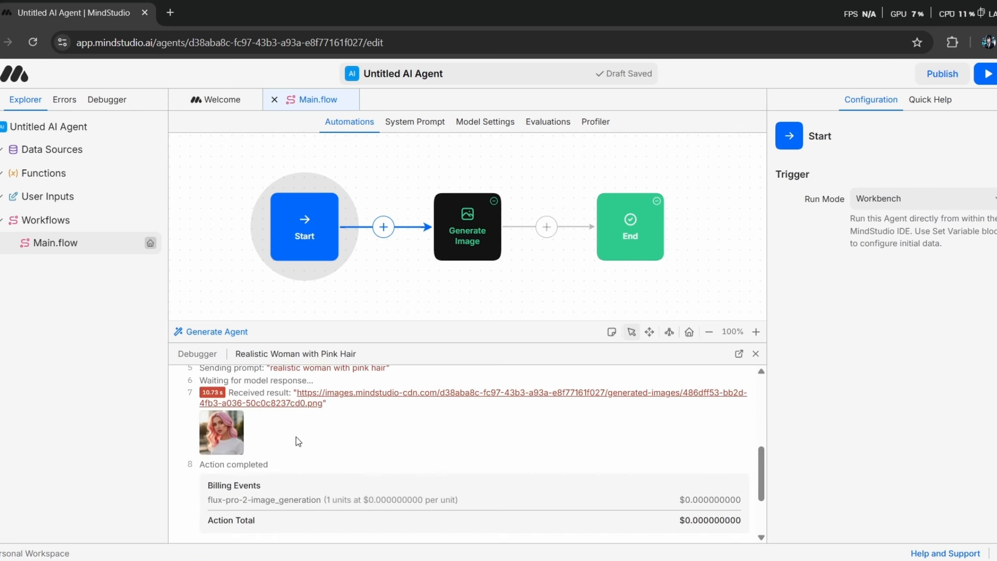
Open the generated image from the debugger, enlarge it, close the debugger and inspect the picture
left_click(221, 432)
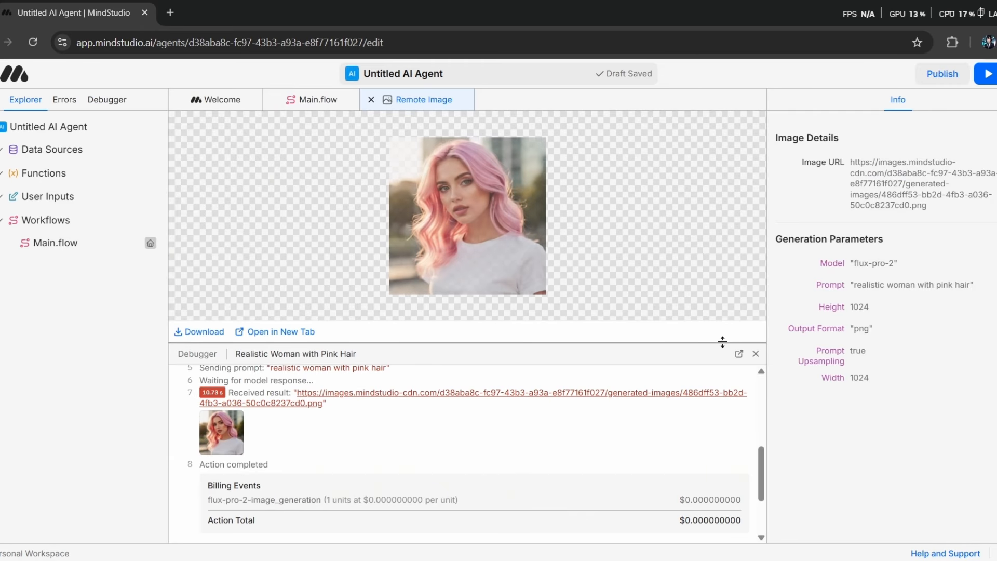
left_click(462, 235)
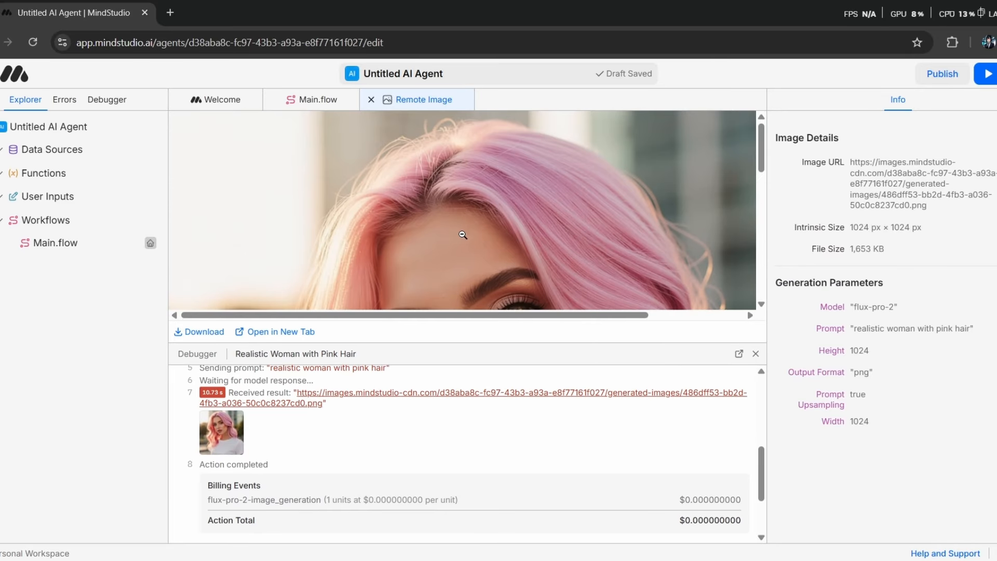
left_click(755, 354)
scroll(602, 332, "down", 6)
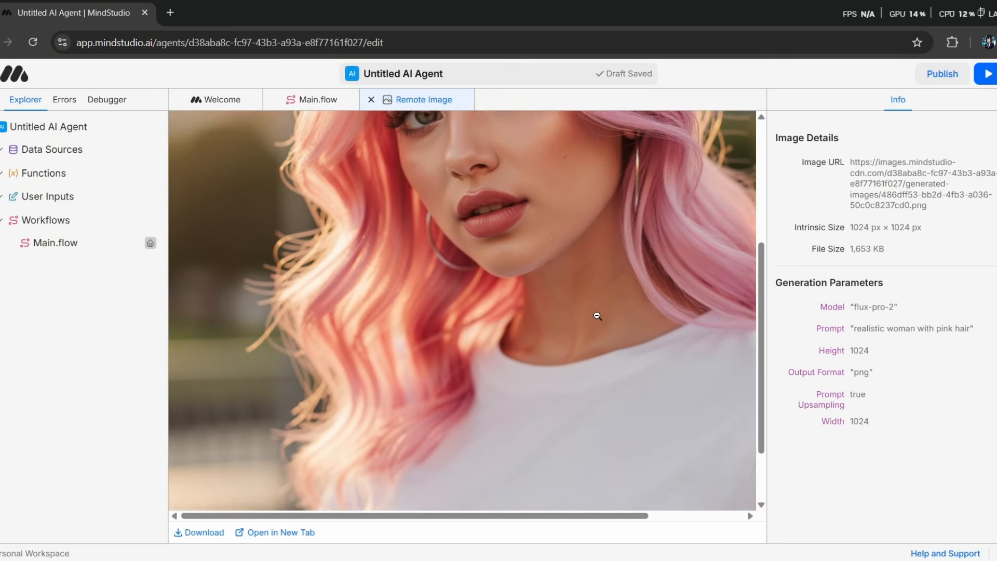
scroll(597, 311, "up", 6)
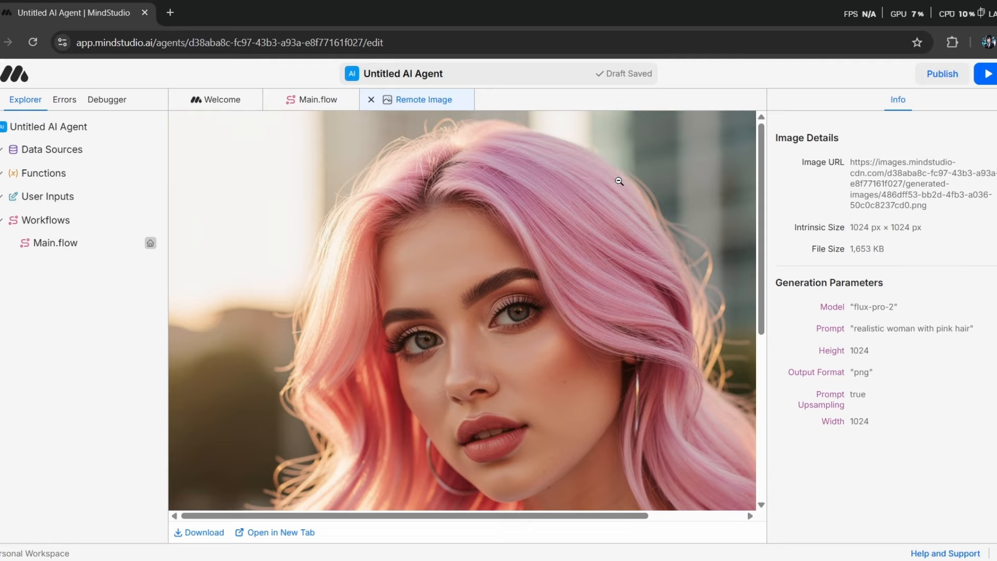
scroll(369, 151, "down", 5)
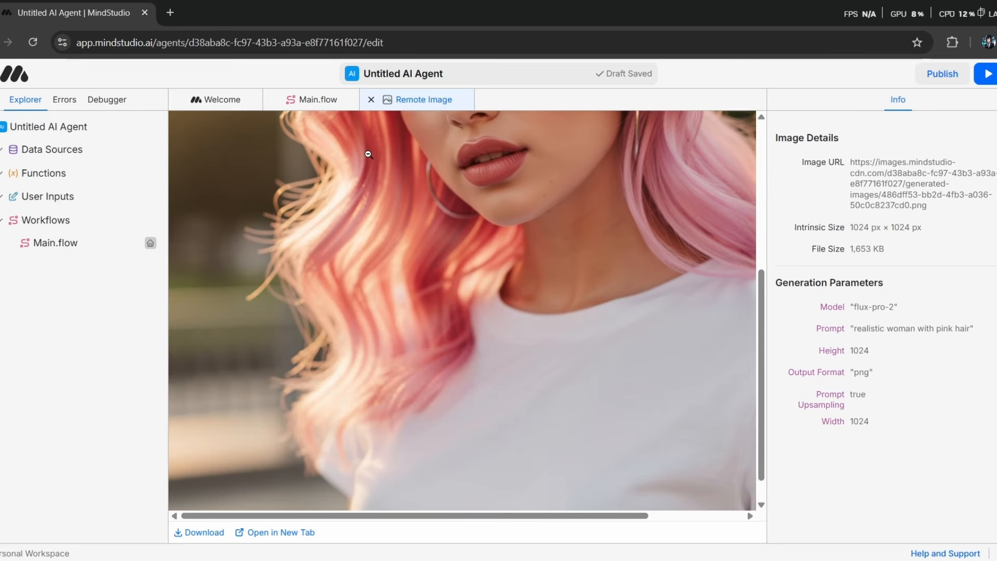
scroll(345, 144, "up", 5)
Replace the Generate Image block in Main.flow with a Generate Video block between Start and End
left_click(314, 104)
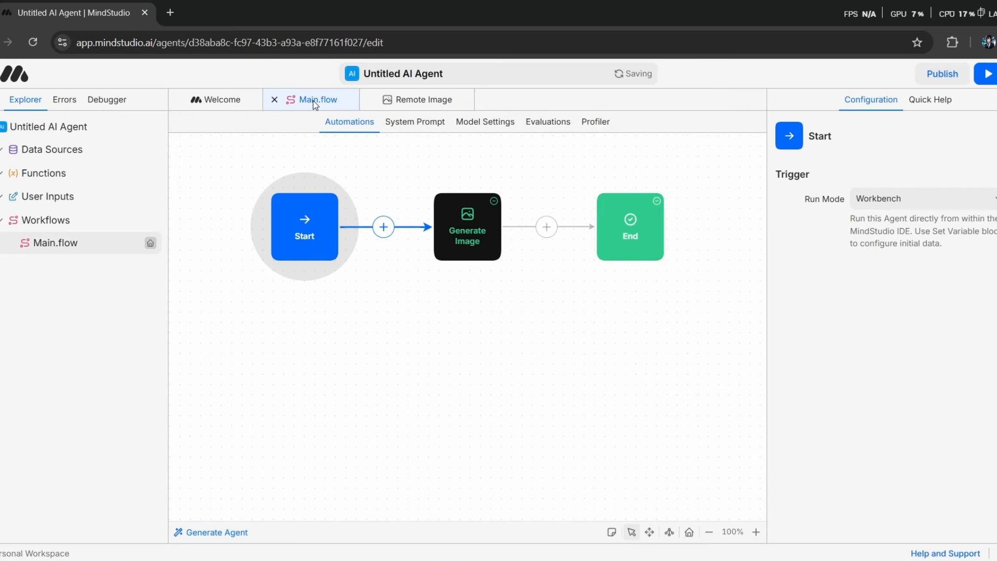
right_click(476, 217)
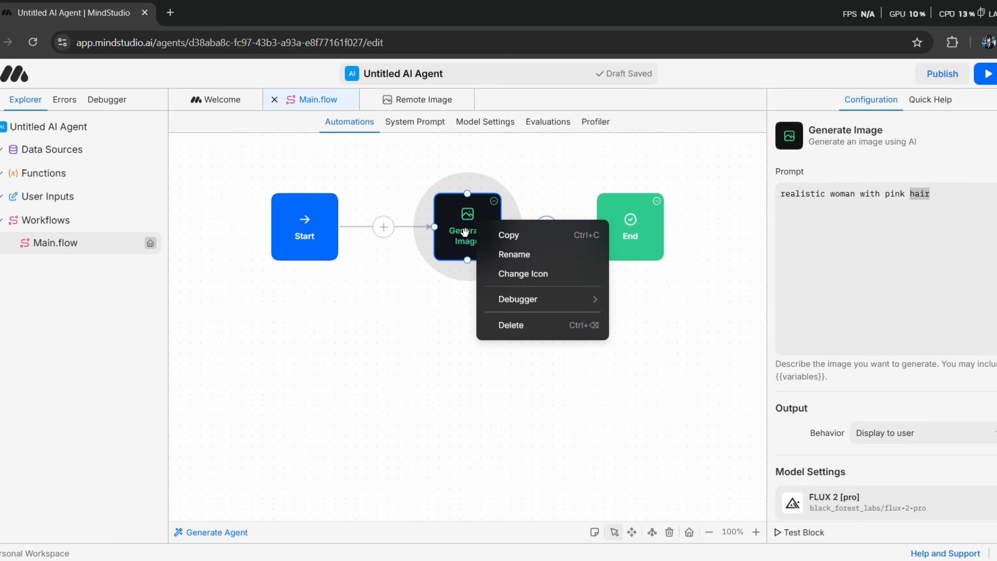
left_click(525, 326)
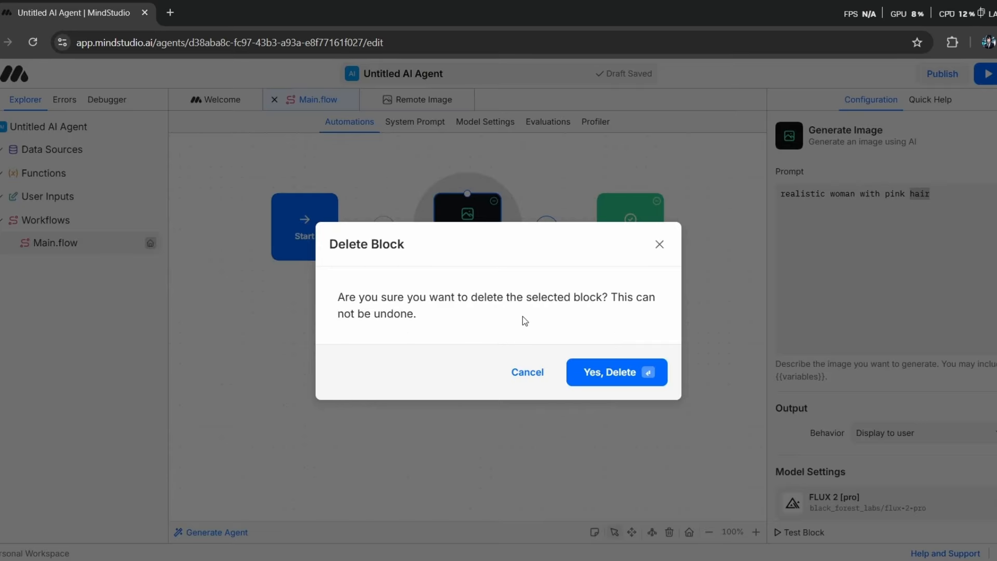
left_click(610, 379)
left_click(470, 227)
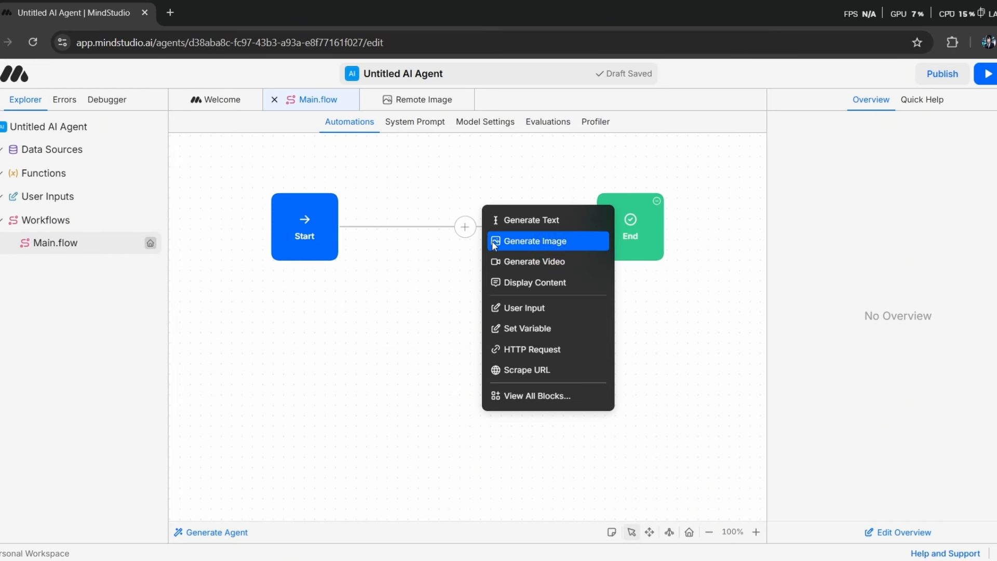
left_click(537, 264)
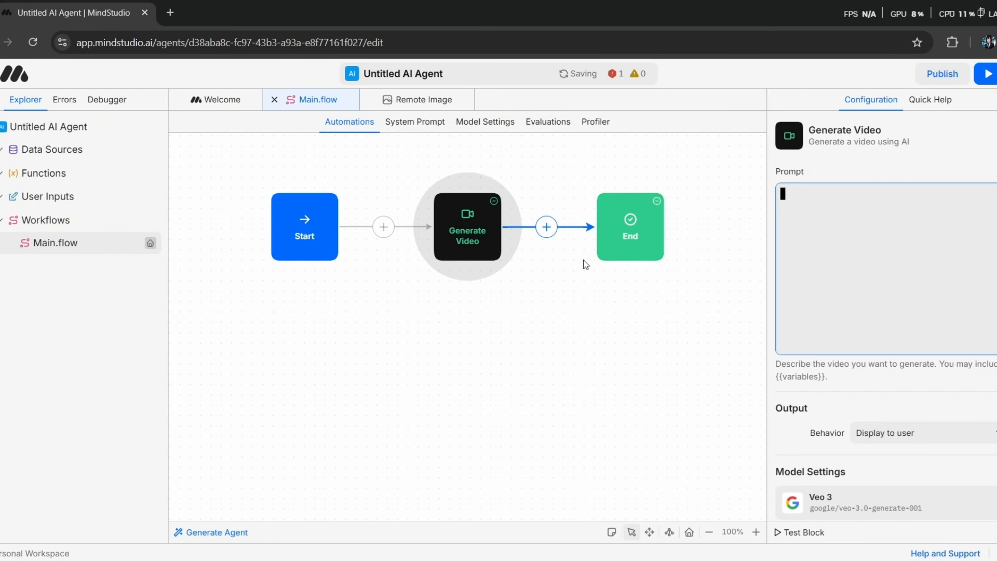
Examine the video models offered for the Generate Video block and keep Veo 3 selected
scroll(873, 269, "down", 2)
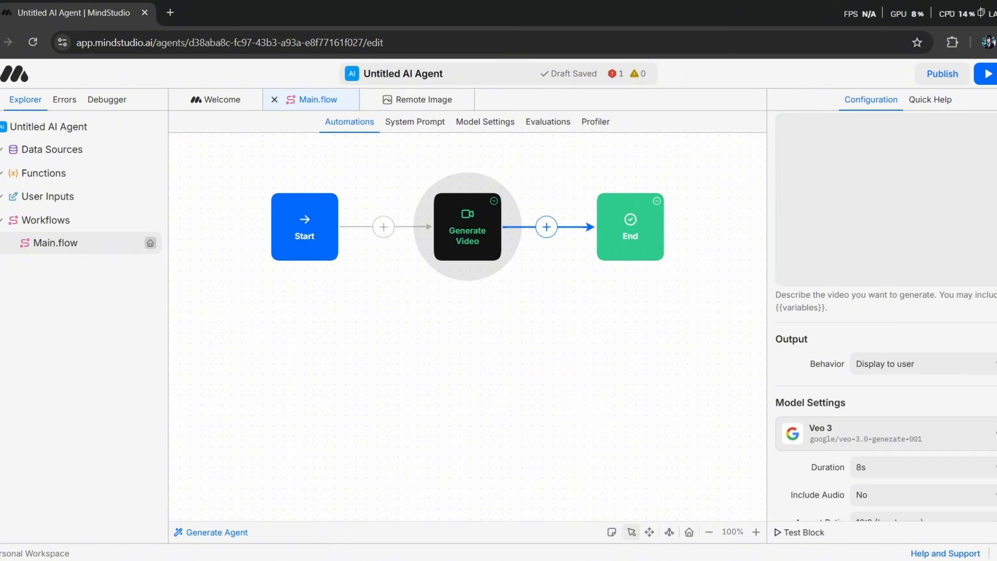
left_click(883, 431)
scroll(447, 336, "down", 3)
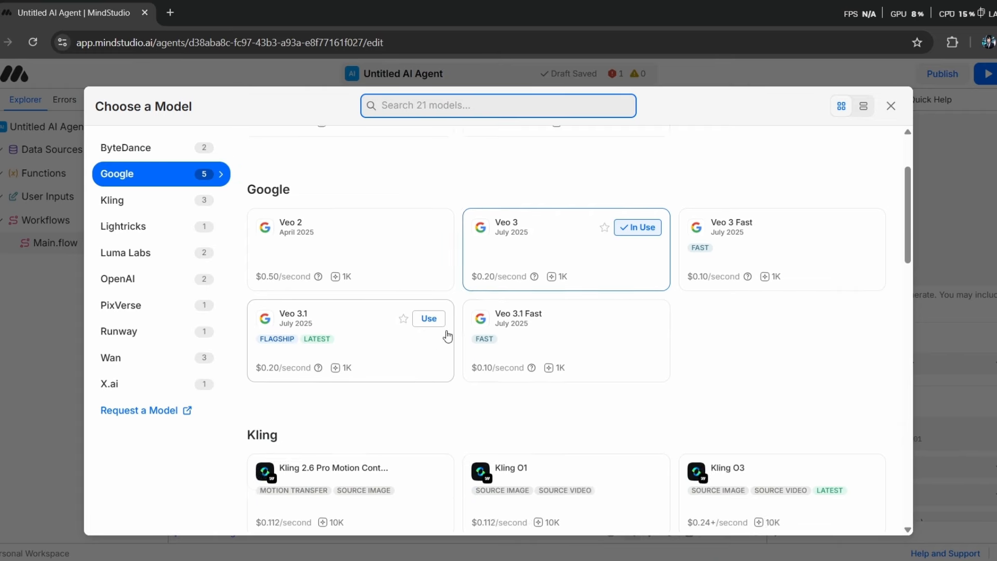
scroll(589, 224, "down", 3)
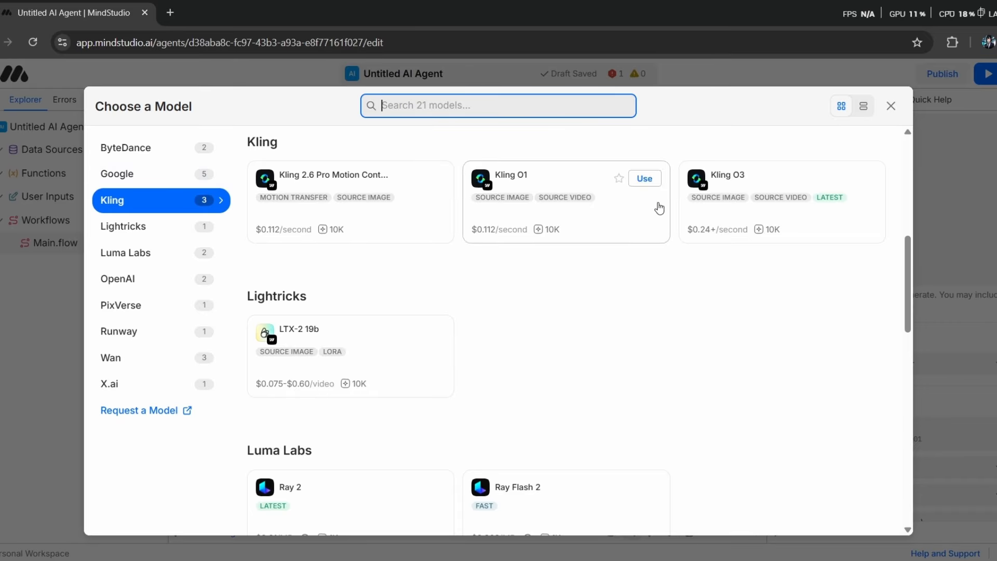
scroll(423, 333, "down", 5)
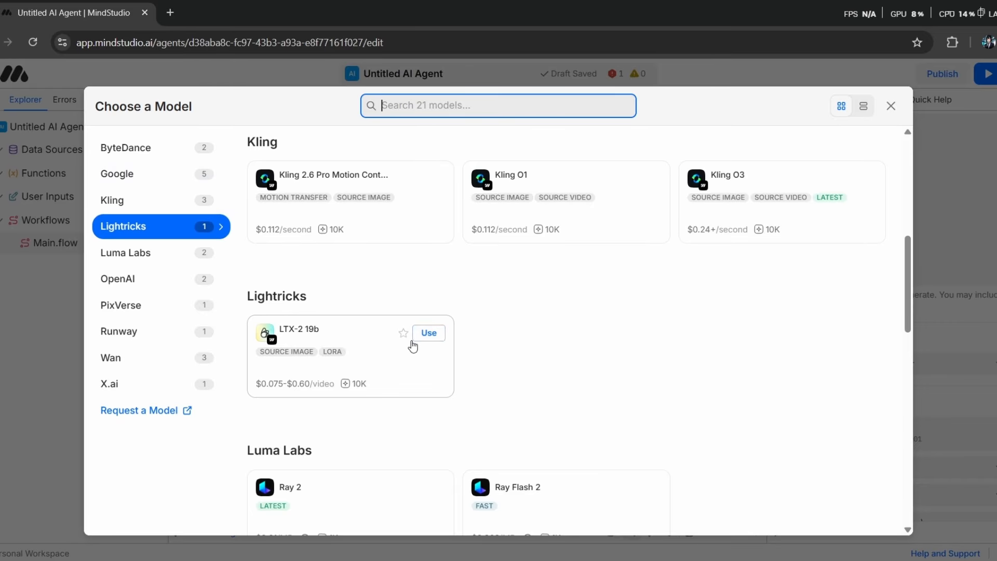
scroll(525, 308, "up", 5)
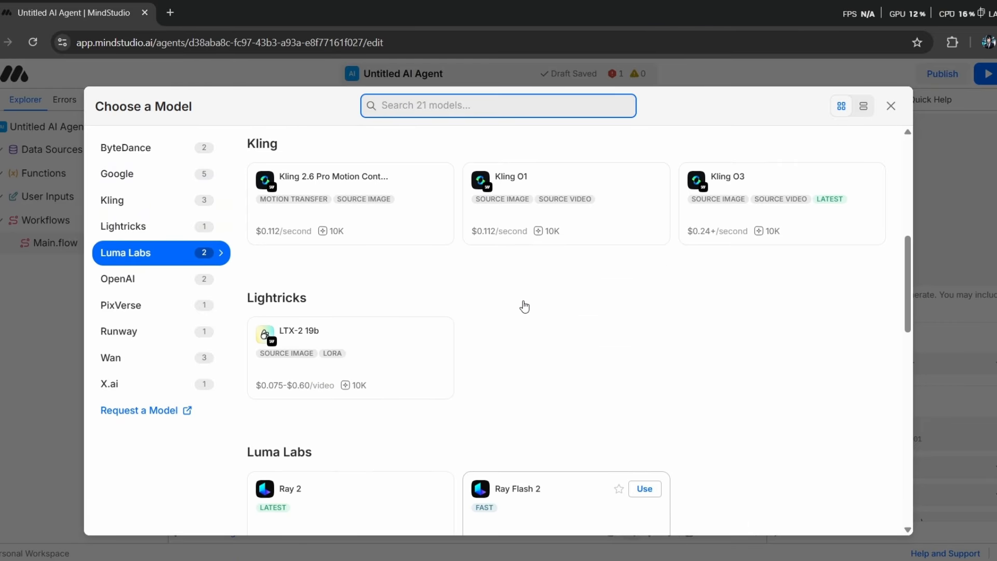
scroll(525, 307, "up", 3)
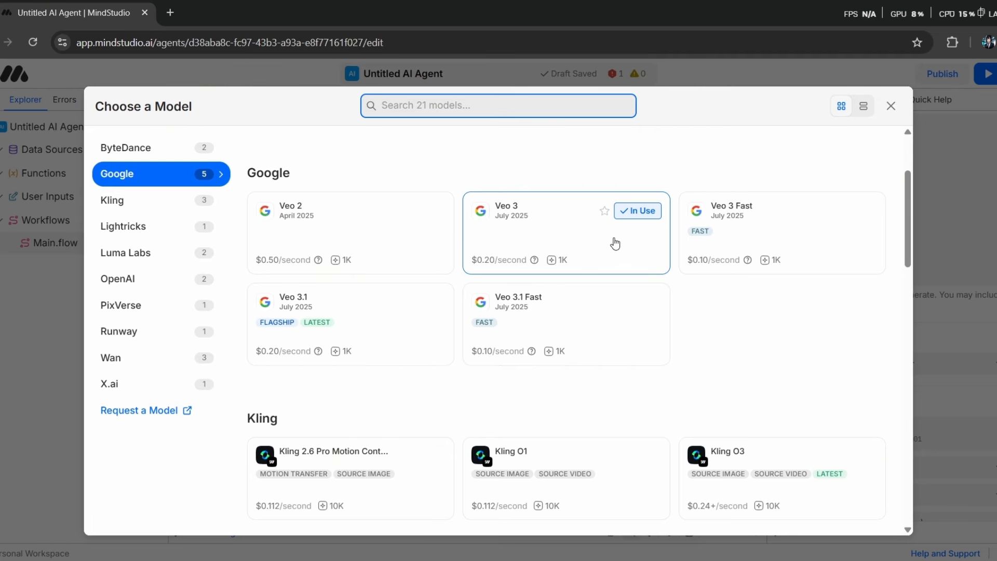
left_click(642, 236)
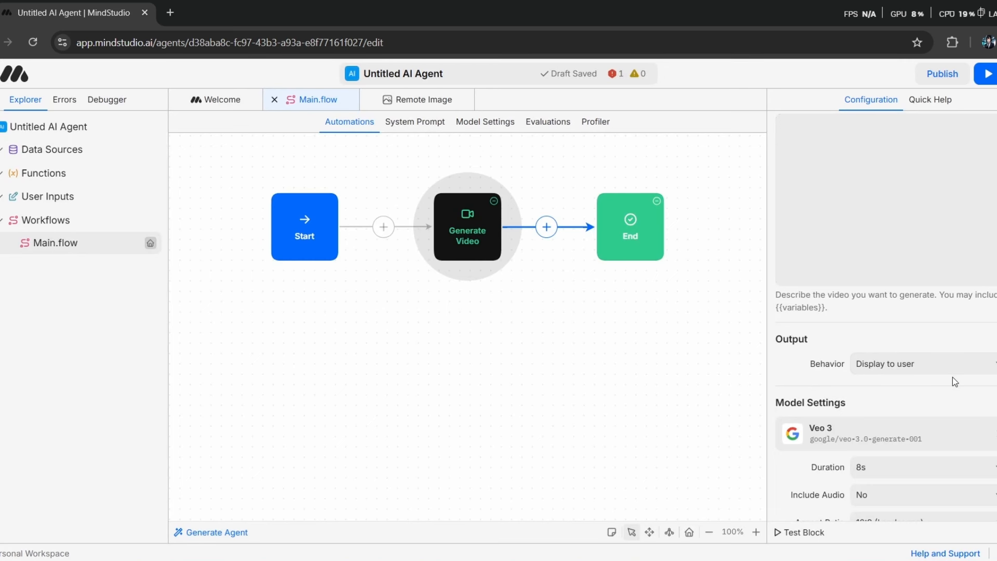
Set Include Audio to Yes in the Veo 3 model settings
scroll(952, 377, "down", 1)
left_click(968, 430)
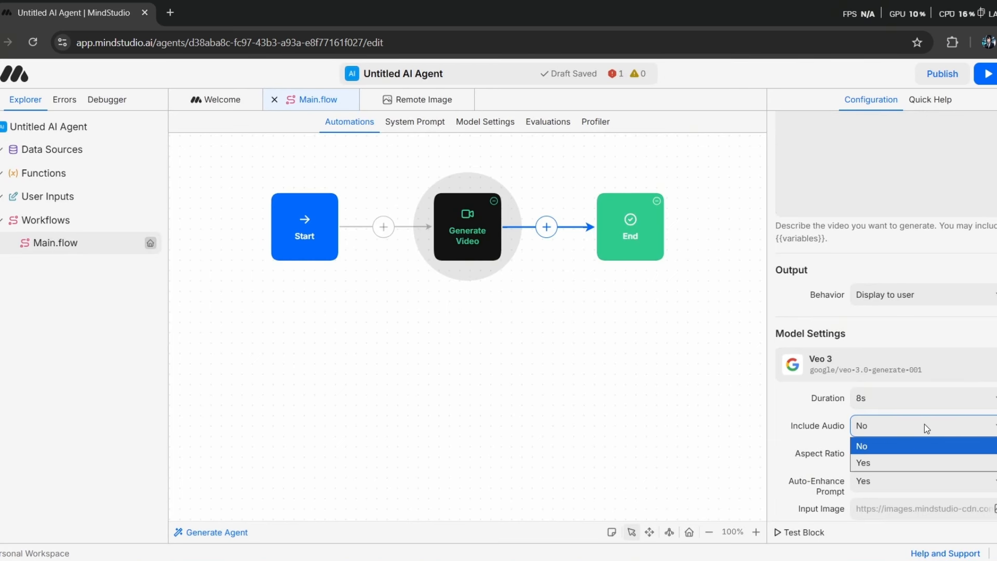
left_click(883, 461)
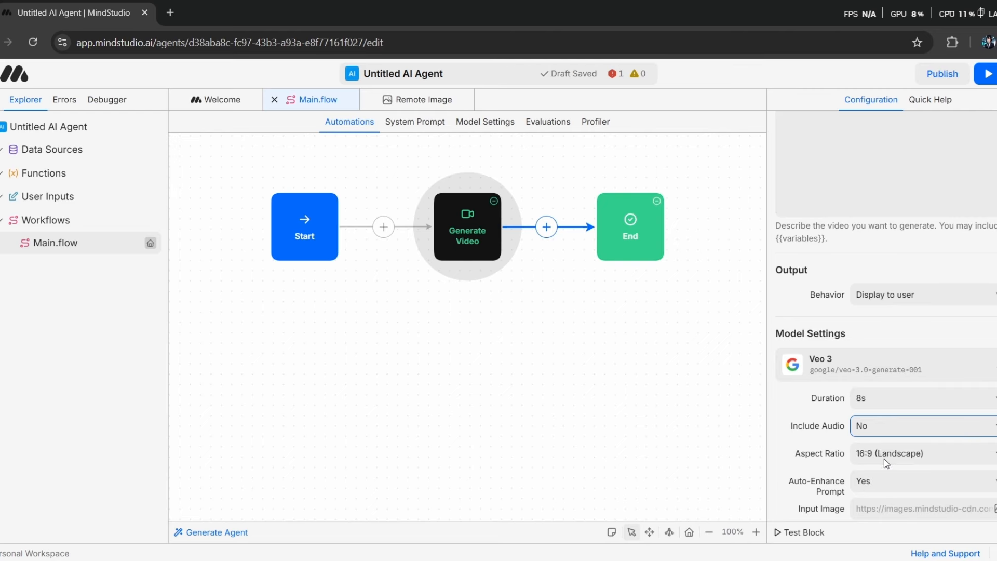
Enter "morphing" as the negative prompt of the Generate Video block and review its advanced options
scroll(909, 438, "down", 2)
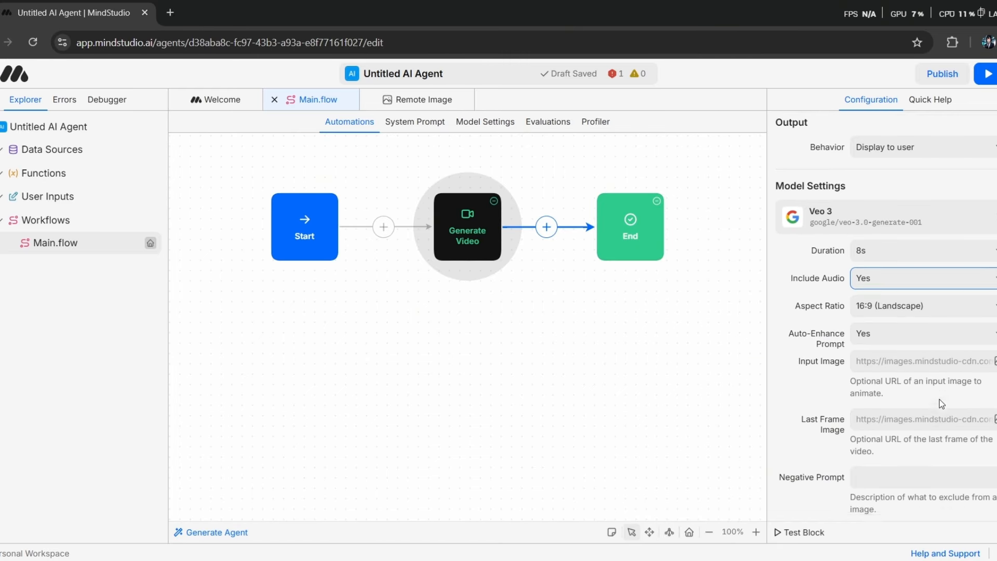
scroll(957, 376, "down", 3)
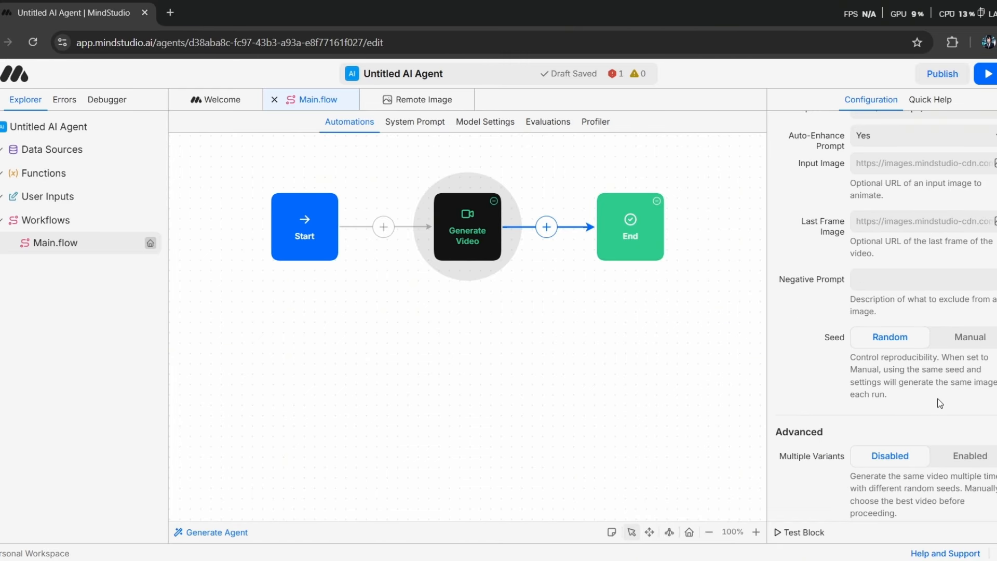
left_click(914, 284)
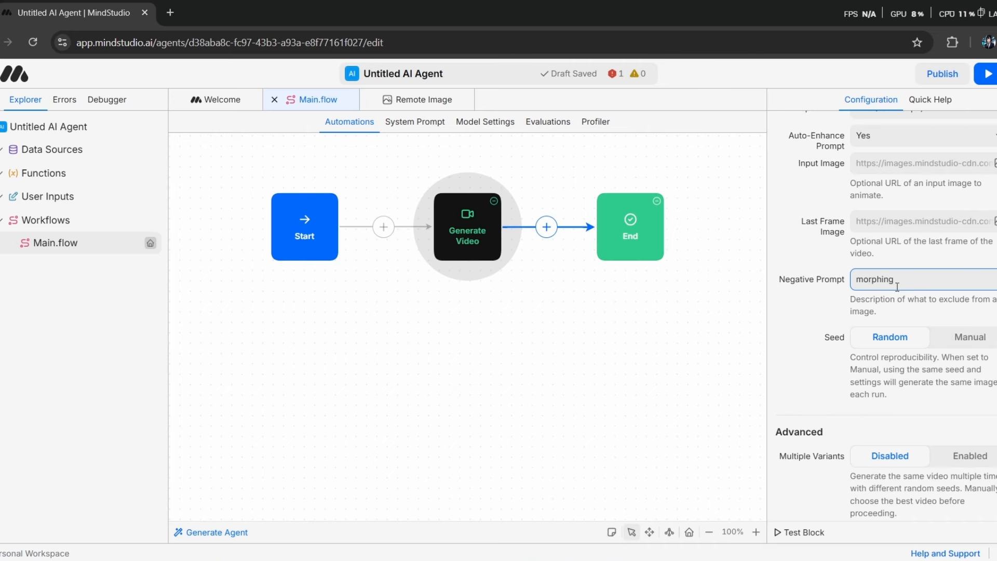
scroll(902, 282, "down", 3)
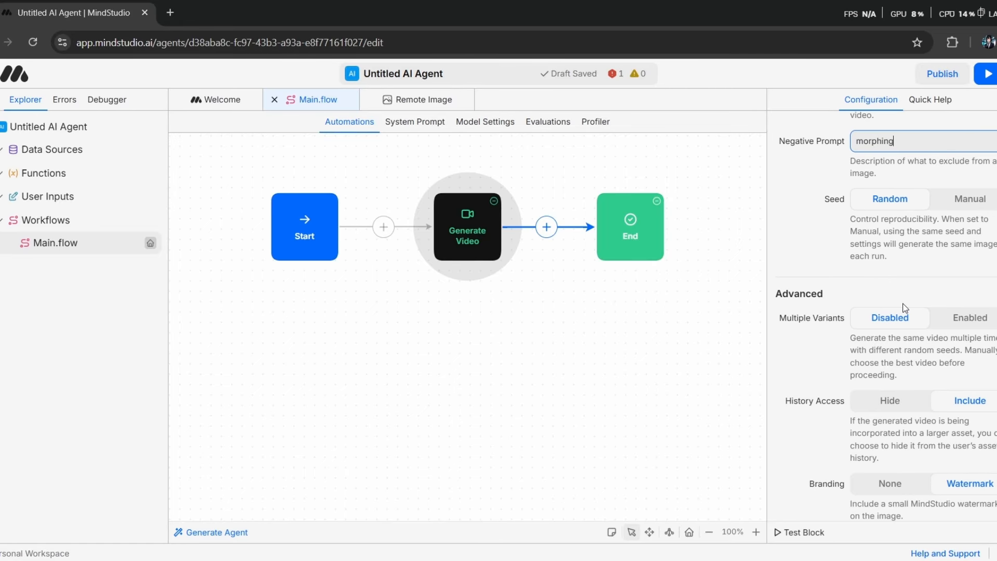
Enter the video prompt "realistic video of a young woman with pink hair standing on a beach saying subscribe to" plus the channel name
scroll(905, 307, "up", 4)
scroll(904, 308, "up", 8)
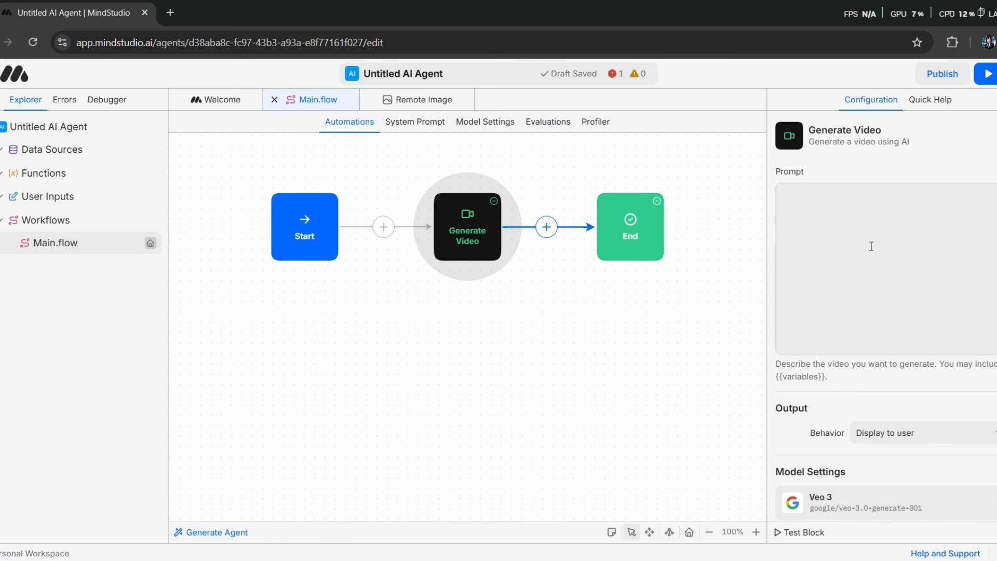
left_click(829, 231)
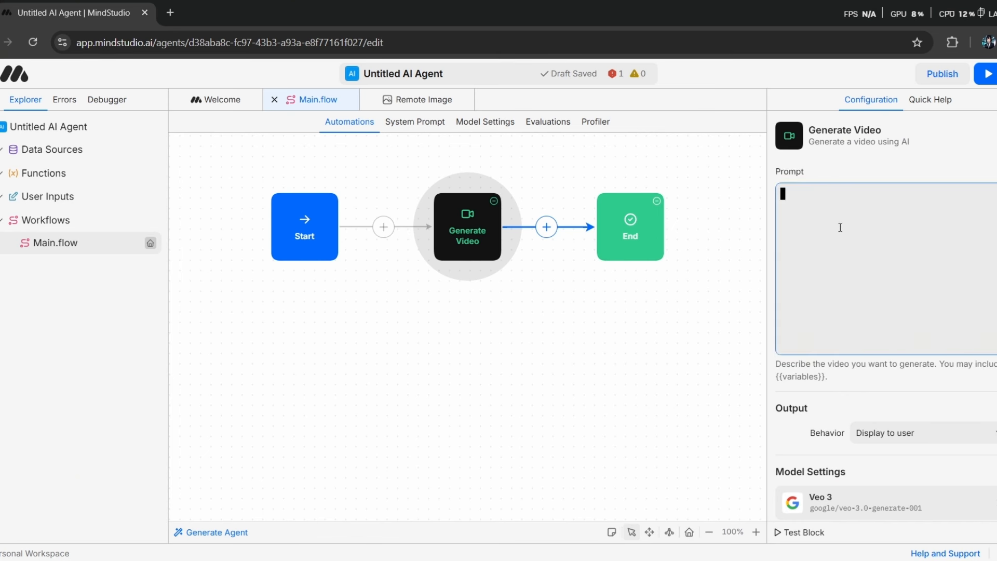
type("realistic video of a young woman with pink hair standing o")
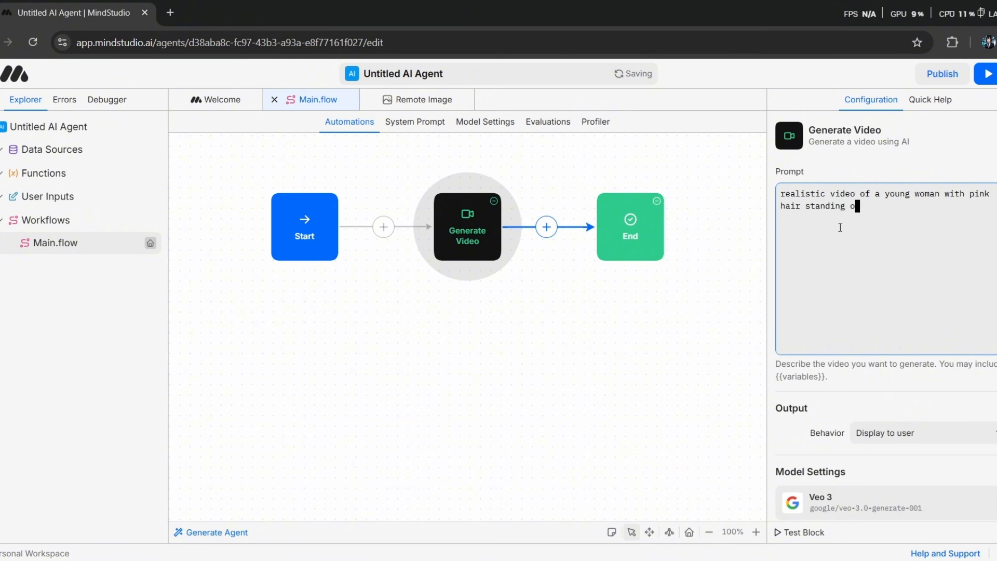
type("saying subscribe to beck the ai girl")
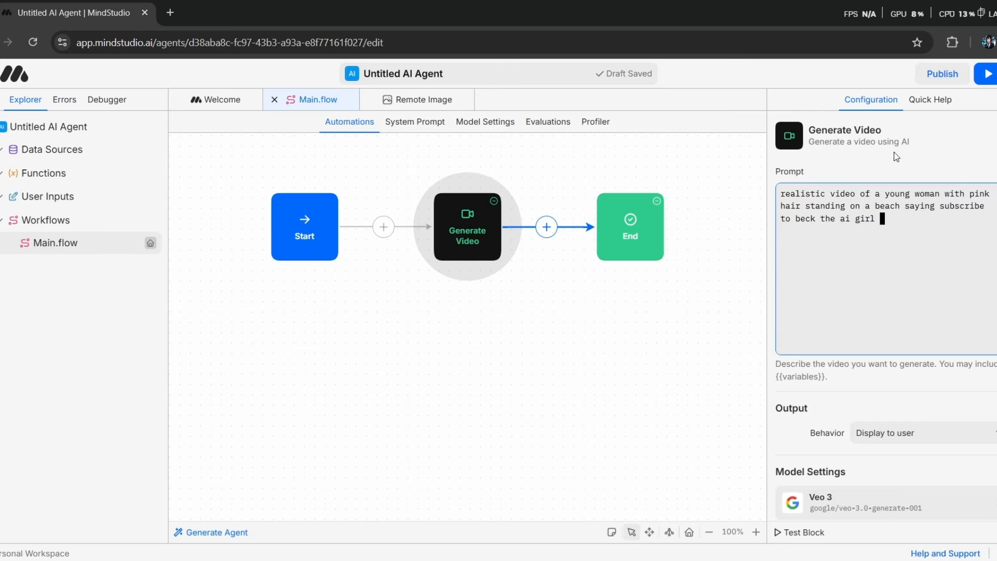
Run the agent and review the video generation log in the debugger
left_click(987, 73)
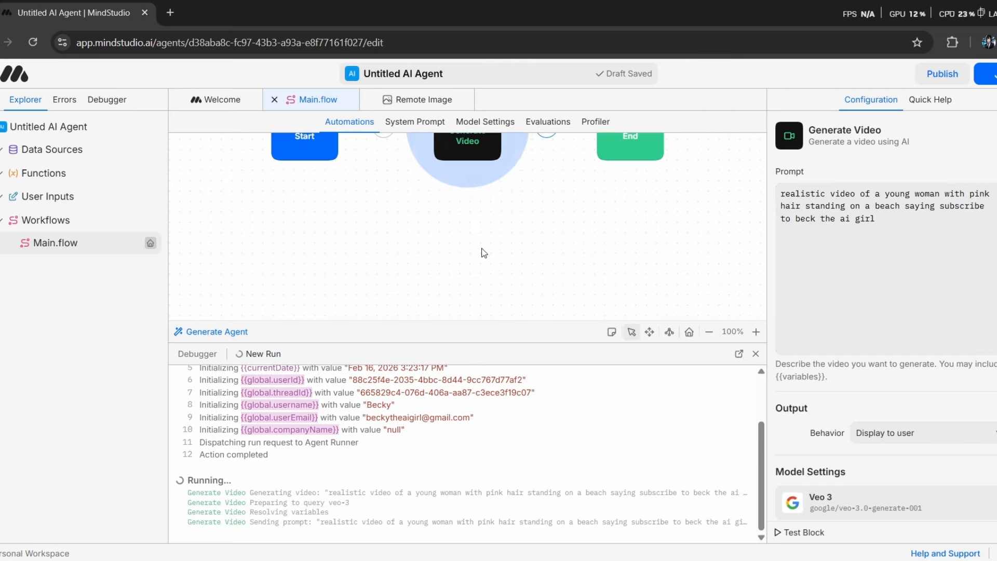
scroll(492, 253, "up", 5)
scroll(492, 249, "down", 3)
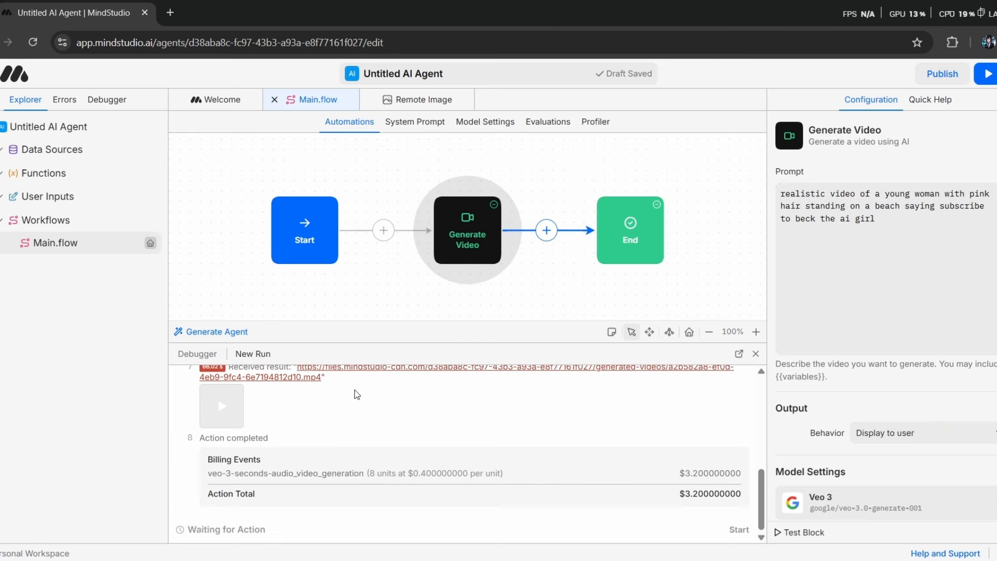
scroll(348, 394, "up", 2)
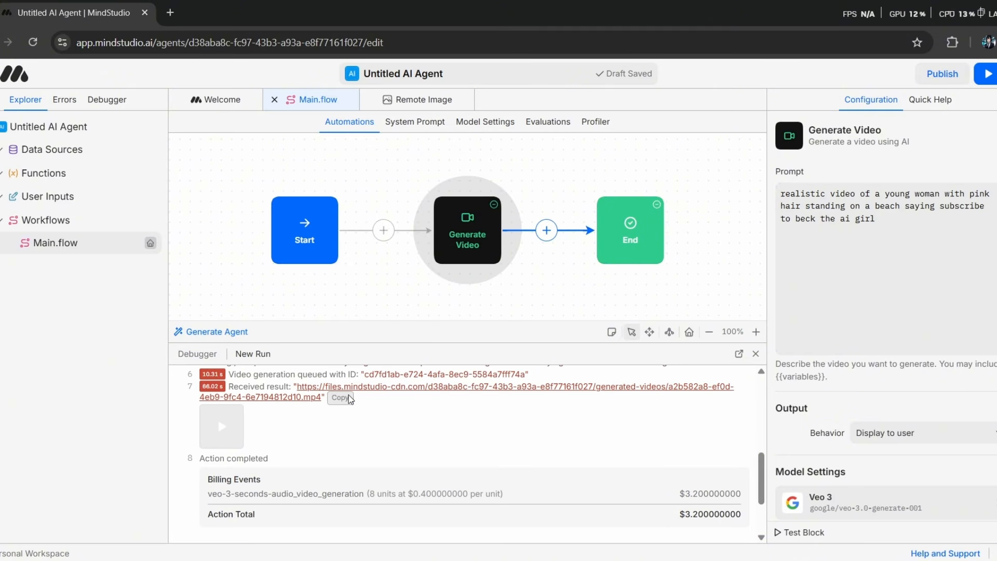
Open the generated beach video from the debugger, replay it in full screen and exit full screen
left_click(222, 426)
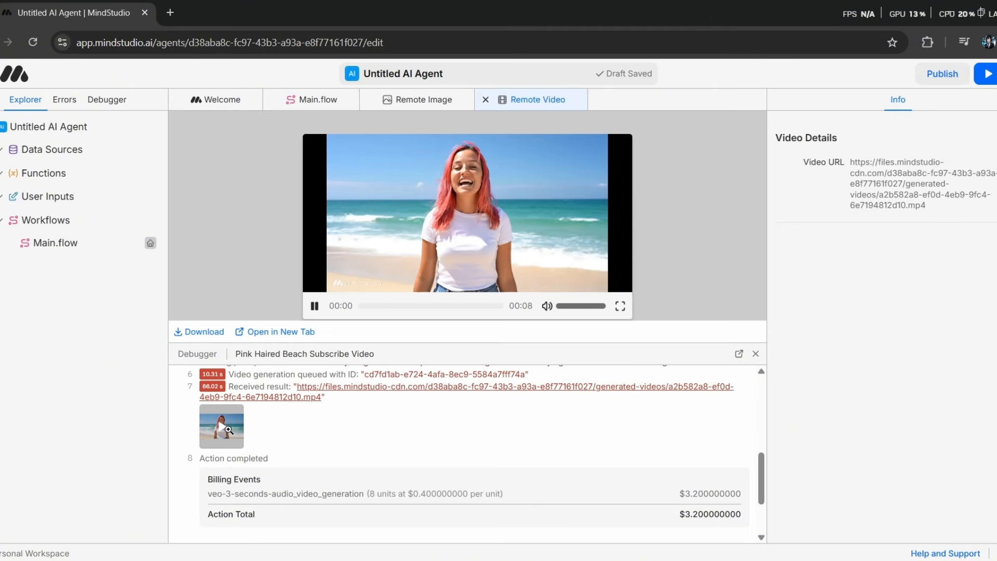
left_click(620, 306)
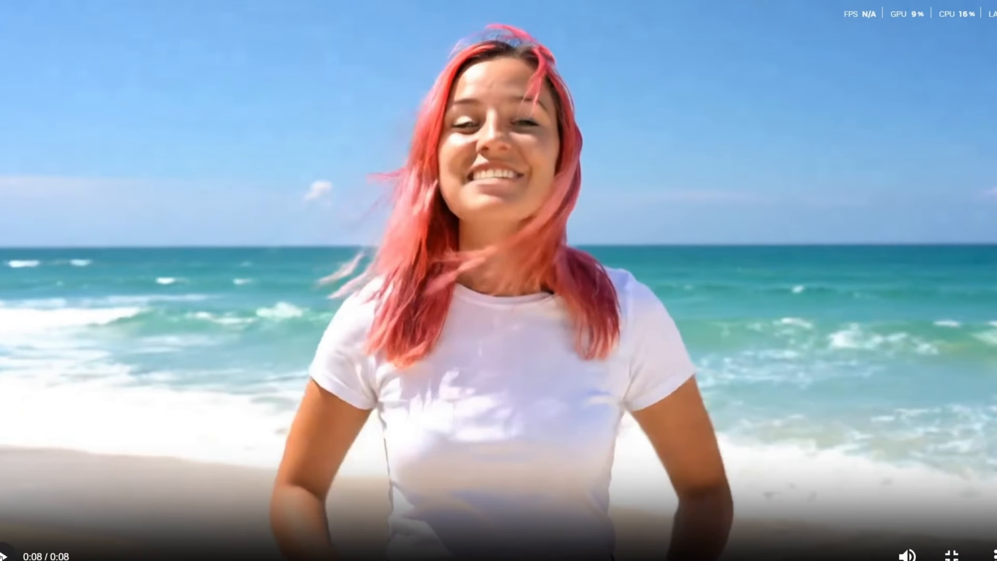
left_click(1, 557)
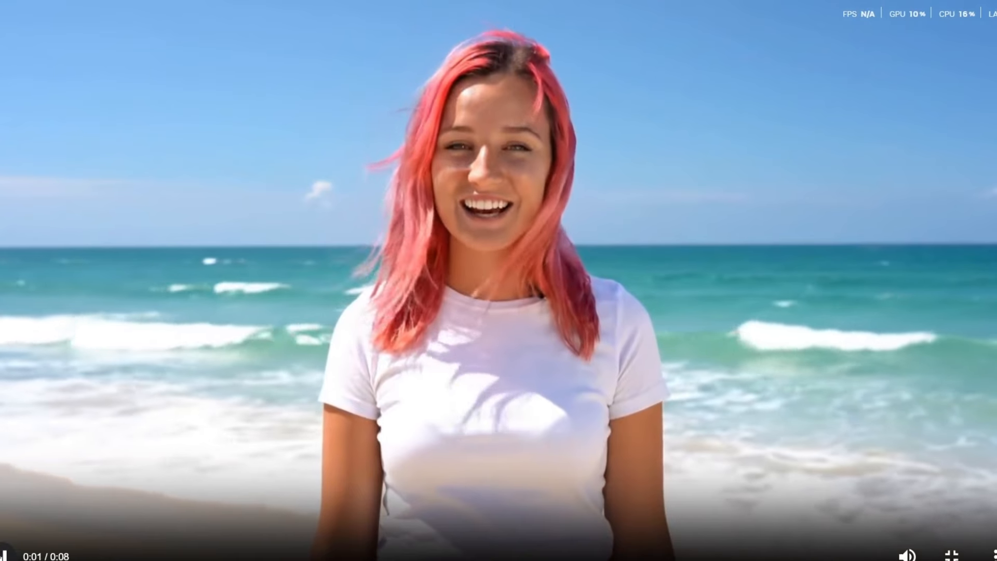
left_click(946, 553)
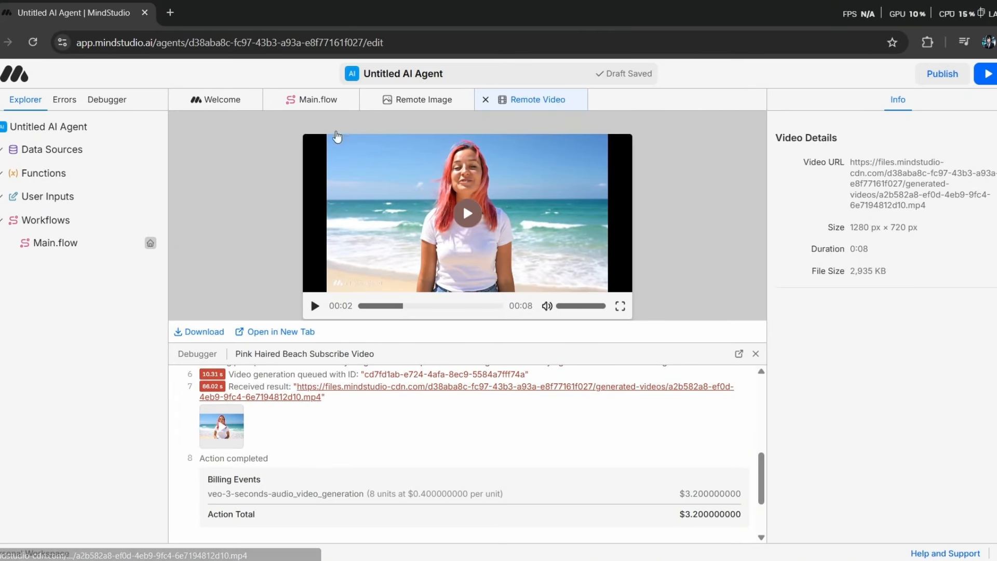
Change the Generate Video block's model in Main.flow to Sora 2 Pro and review its settings
left_click(315, 100)
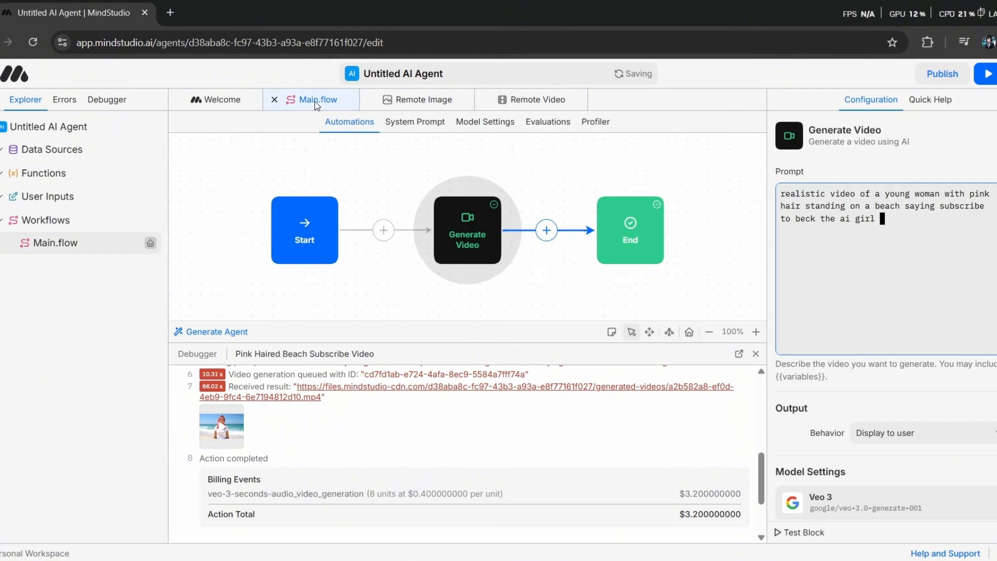
left_click(974, 502)
scroll(545, 281, "down", 10)
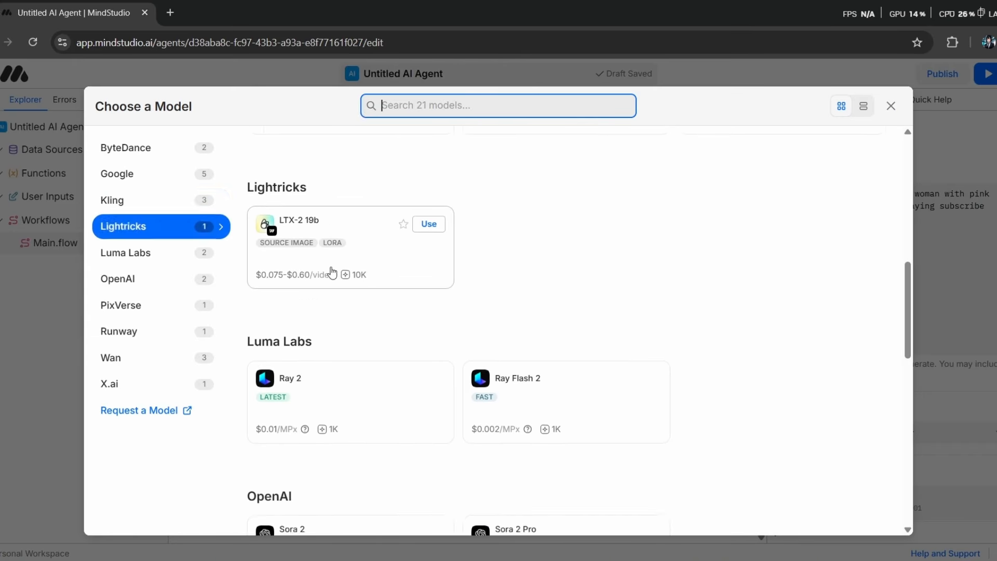
scroll(332, 272, "down", 6)
left_click(512, 324)
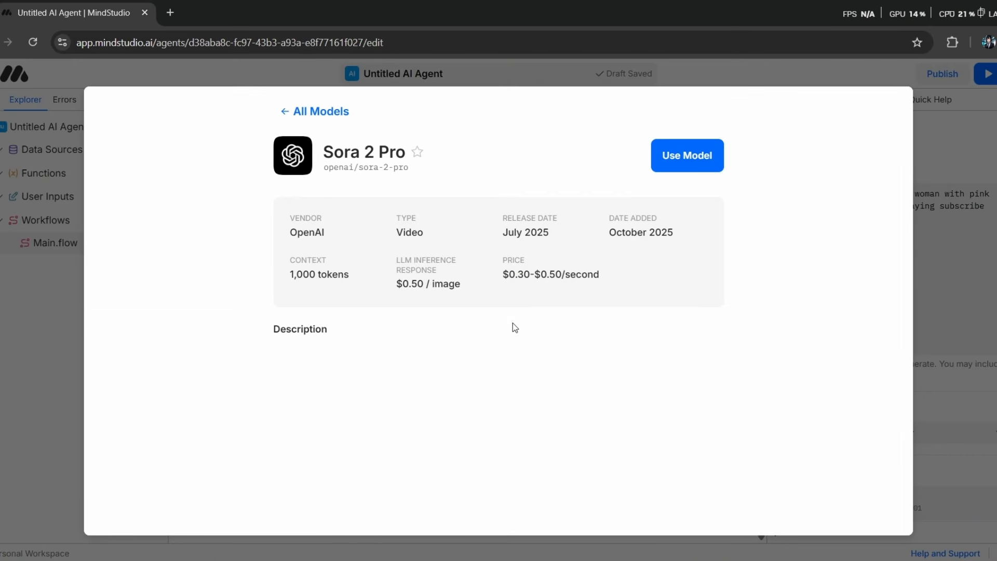
left_click(680, 151)
scroll(934, 415, "down", 4)
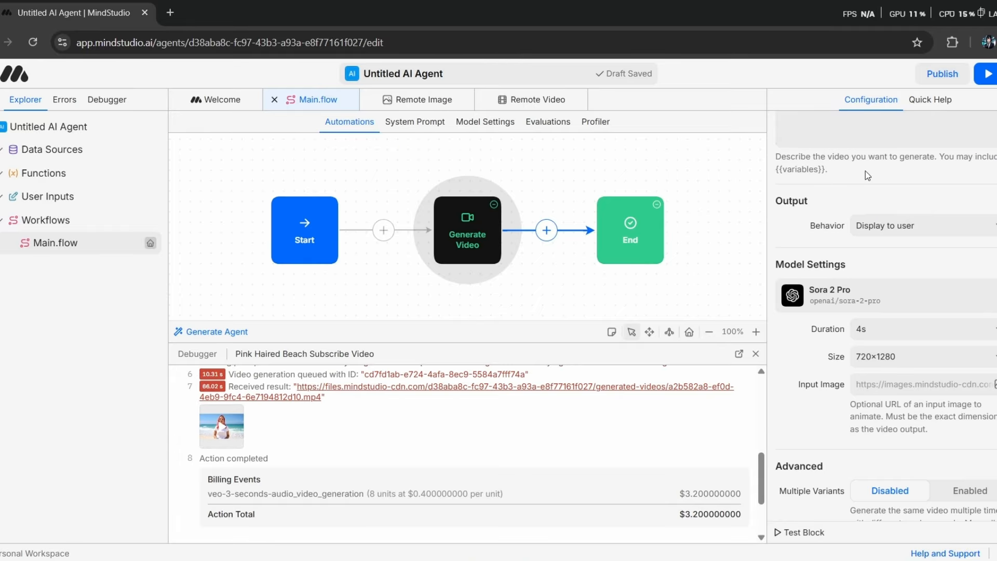
Replace the Generate Video prompt with "dog running in a park" and run the agent
scroll(865, 174, "up", 4)
left_click(776, 196)
key("ctrl+a")
key("BackSpace")
type("d")
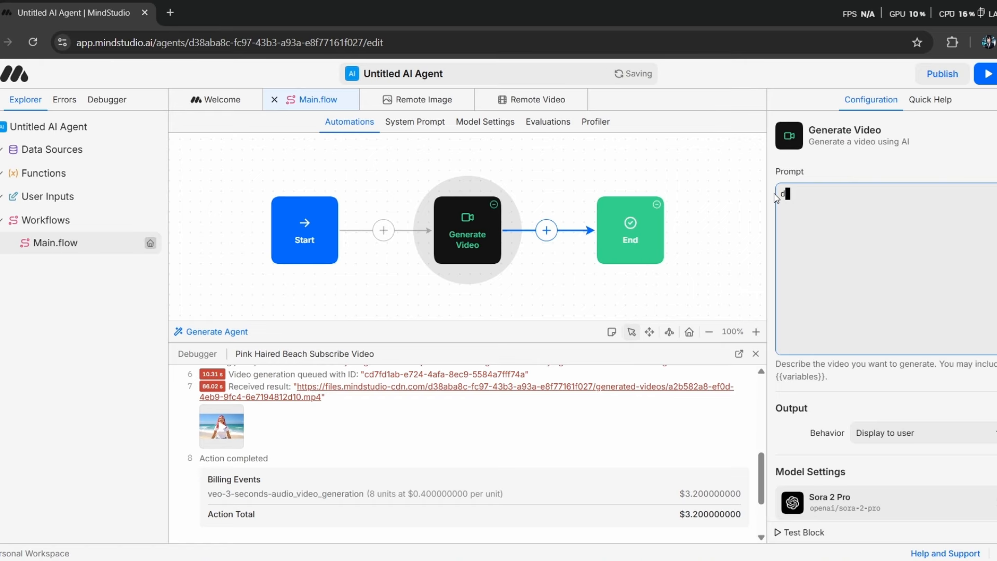
type("og running in")
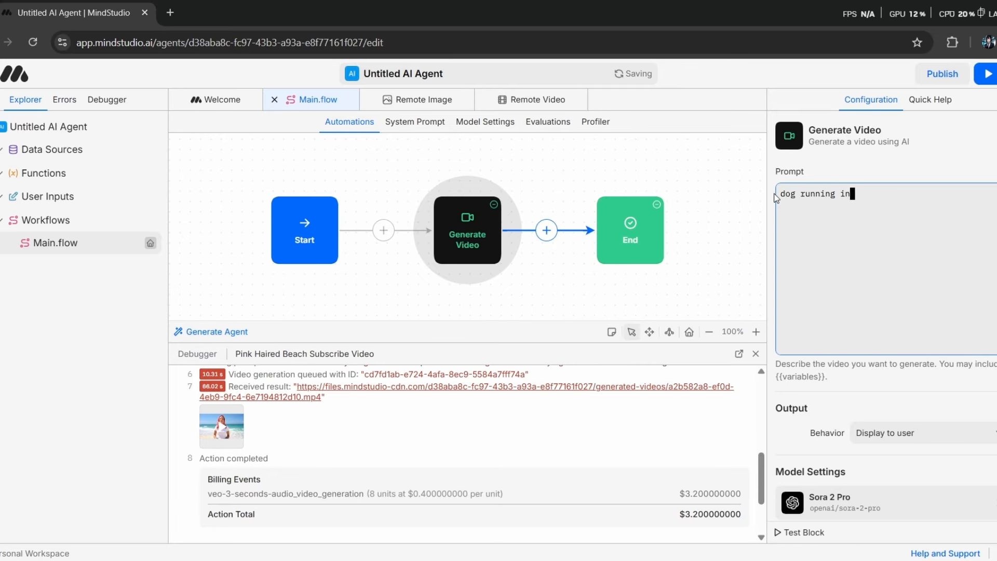
type(" a park")
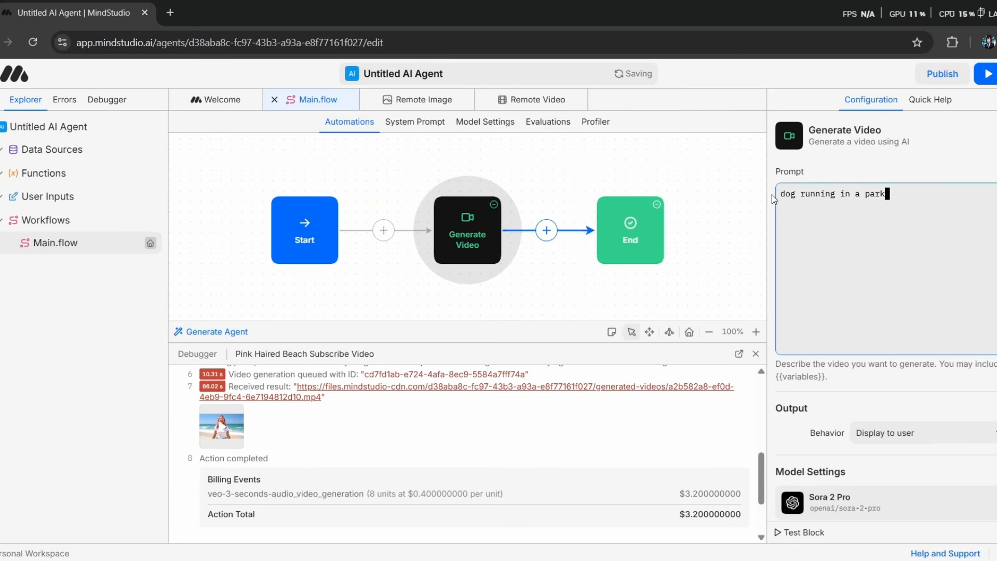
left_click(988, 74)
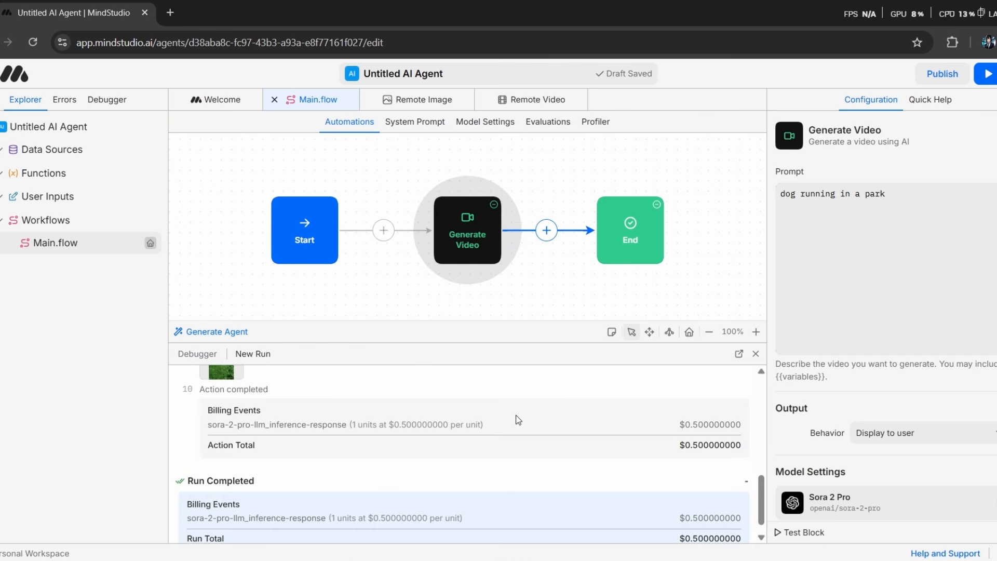
Open the generated dog video from the debugger, watch it in full screen and exit full screen
left_click(221, 372)
left_click(3, 555)
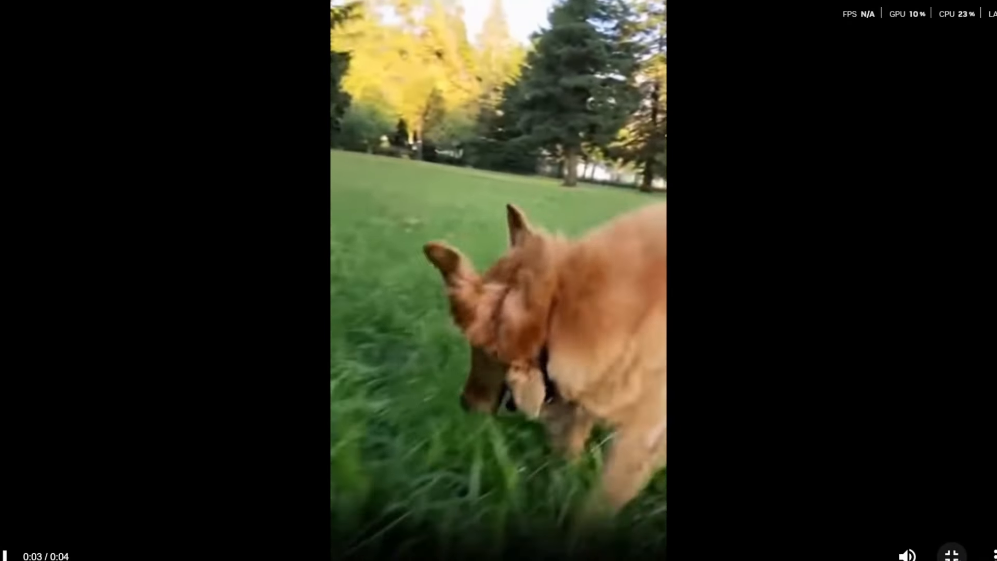
key("Escape")
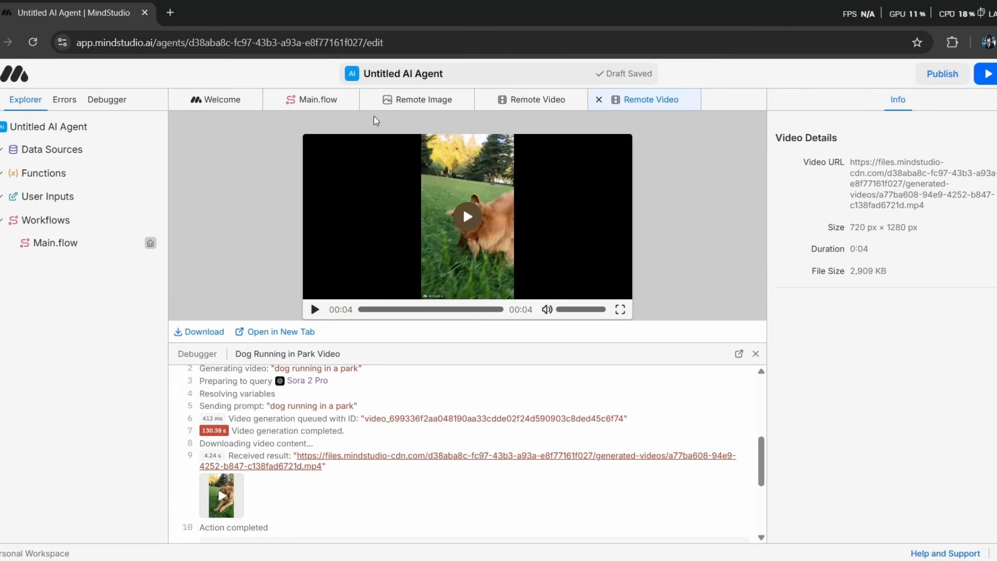
Delete the Sora 2 Pro Generate Video block from the Main.flow workflow
left_click(318, 101)
right_click(469, 223)
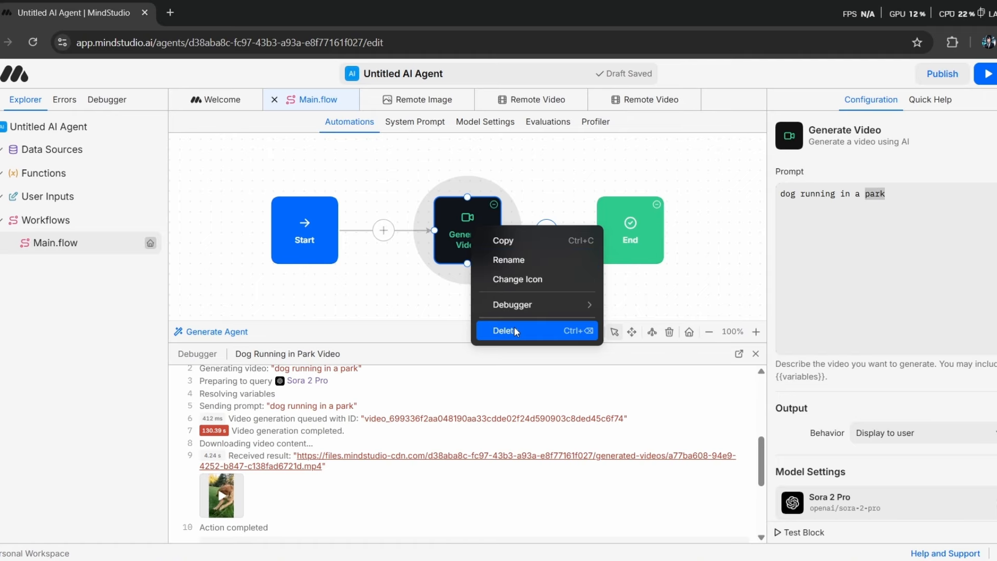
left_click(515, 327)
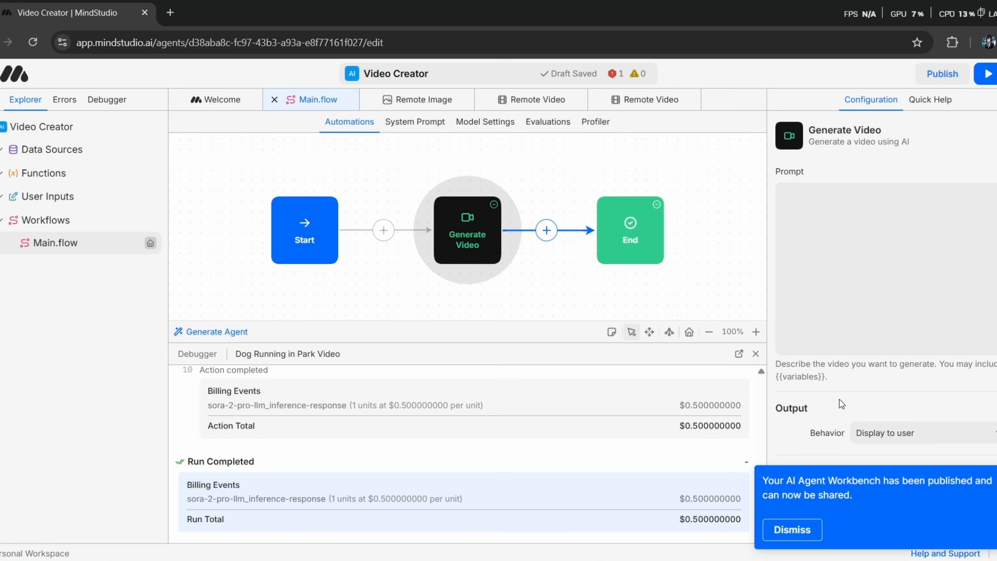
Dismiss the publishing notice, then view the published Video Creator agent from Created by Me and open its workbench
left_click(784, 532)
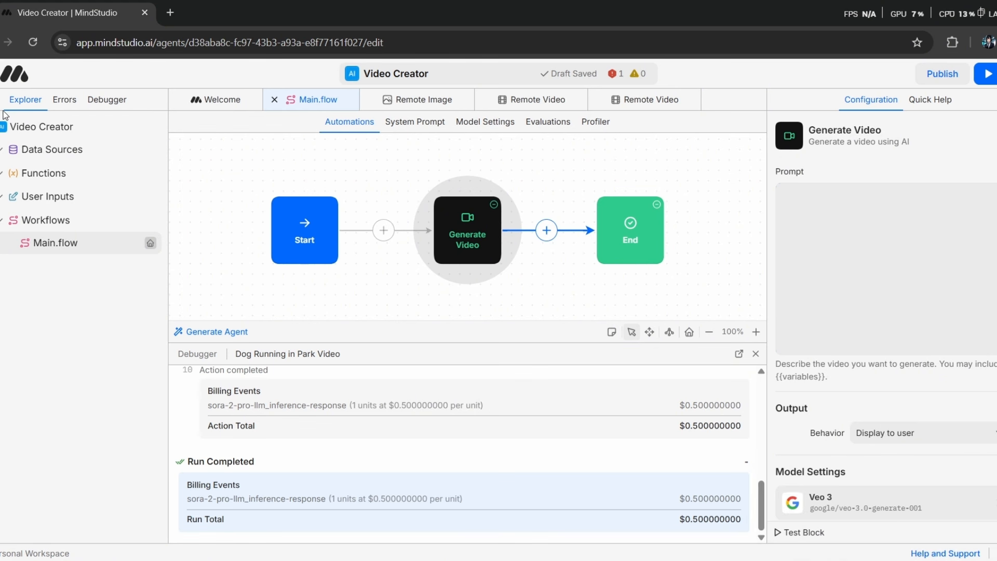
left_click(15, 74)
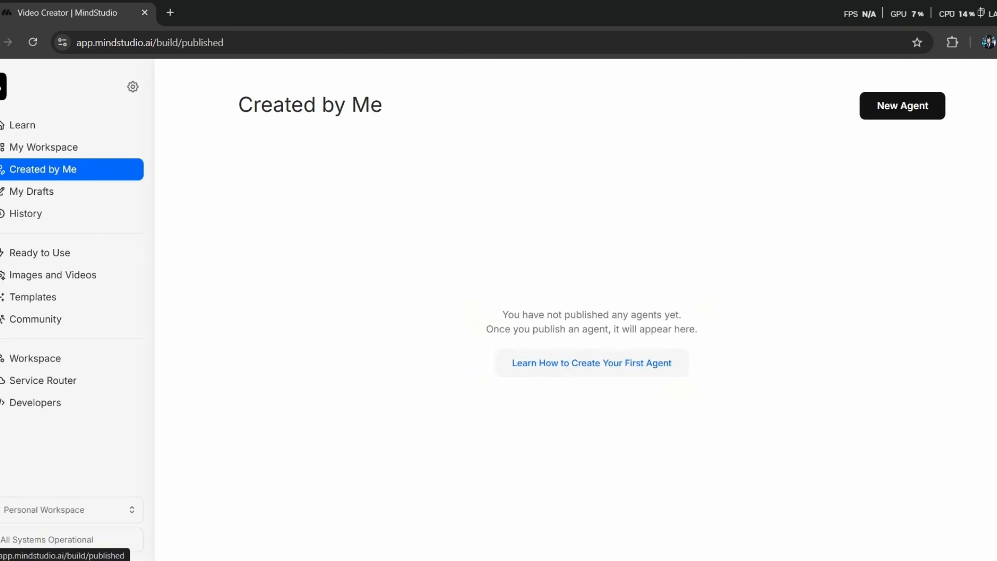
left_click(45, 192)
left_click(43, 170)
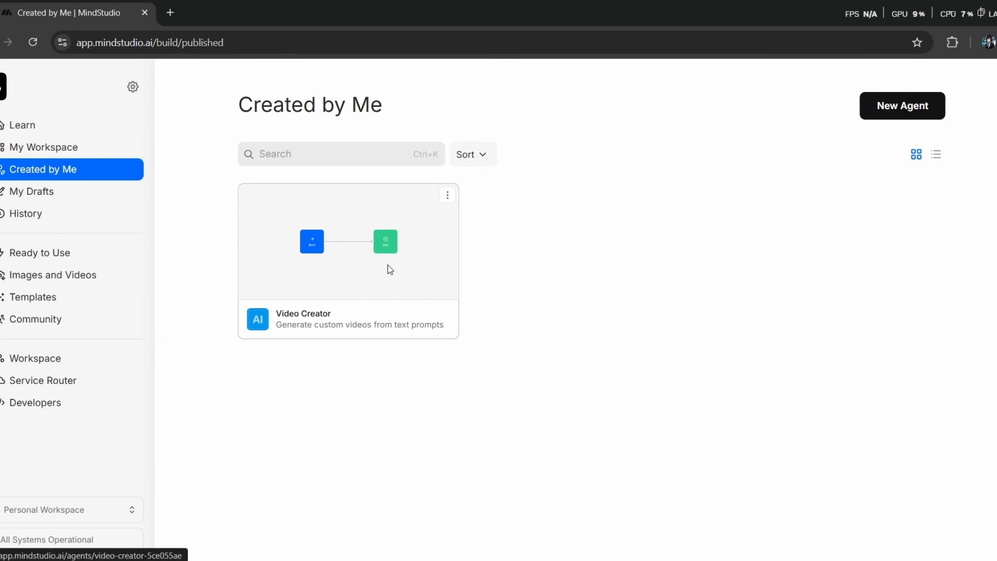
left_click(349, 275)
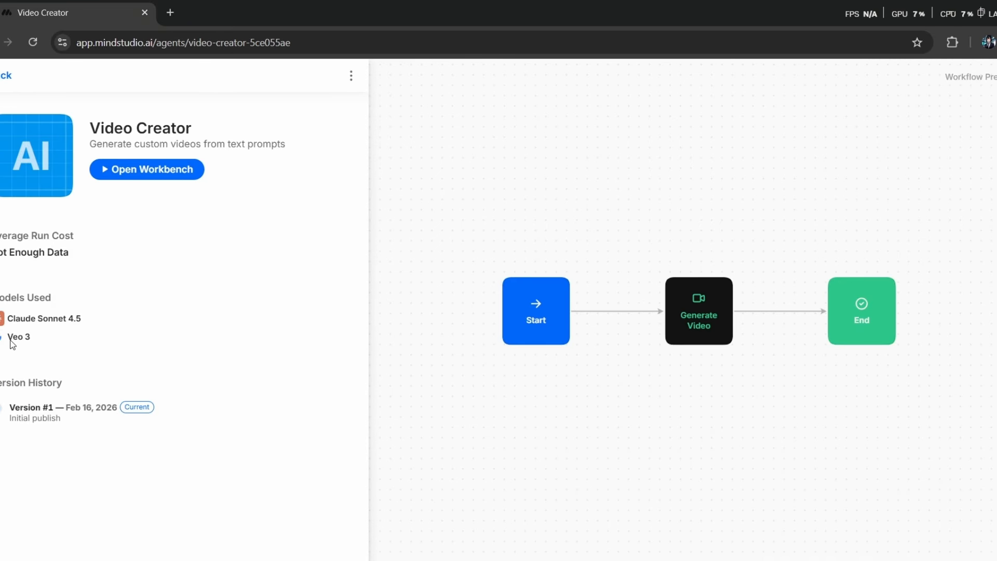
left_click(162, 174)
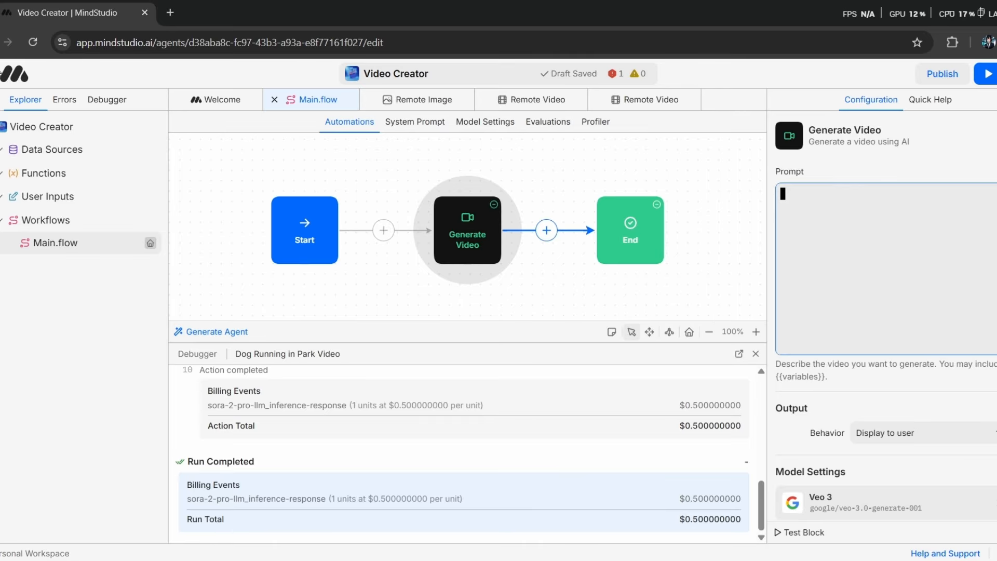
Leave the Video Creator editor for the dashboard's Learn page and highlight the site's web address
left_click(16, 75)
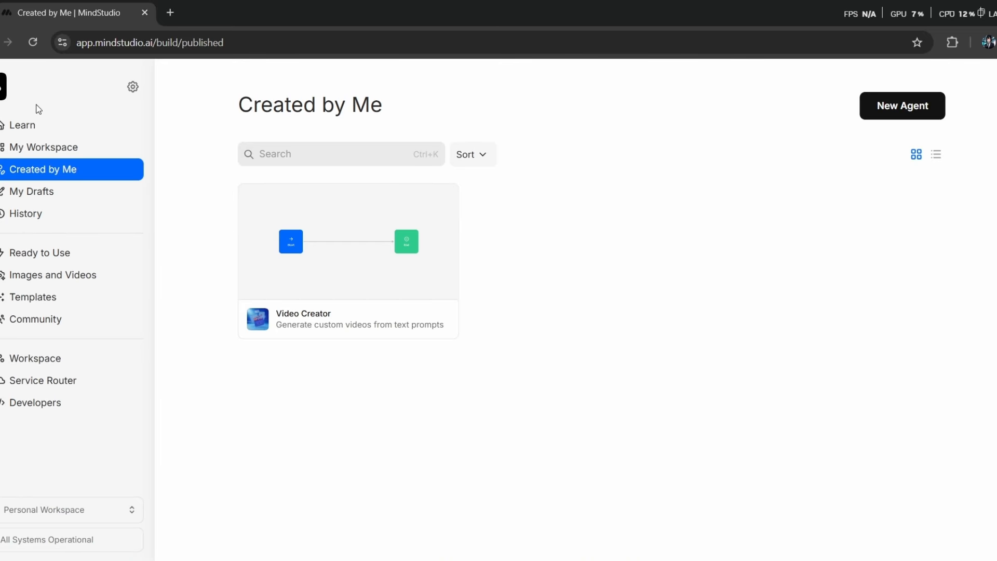
left_click(24, 129)
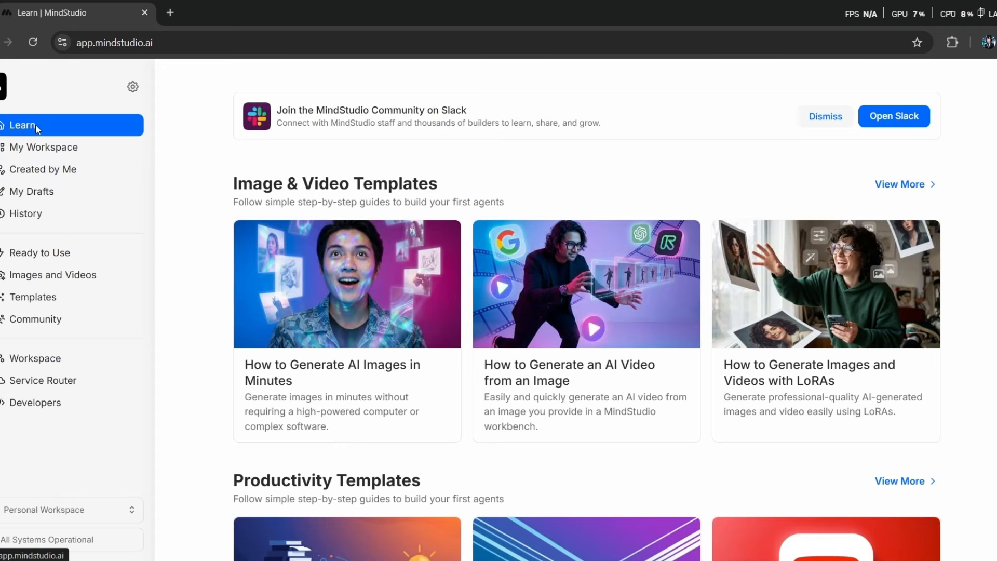
left_click(160, 44)
left_click_drag(152, 45, 156, 46)
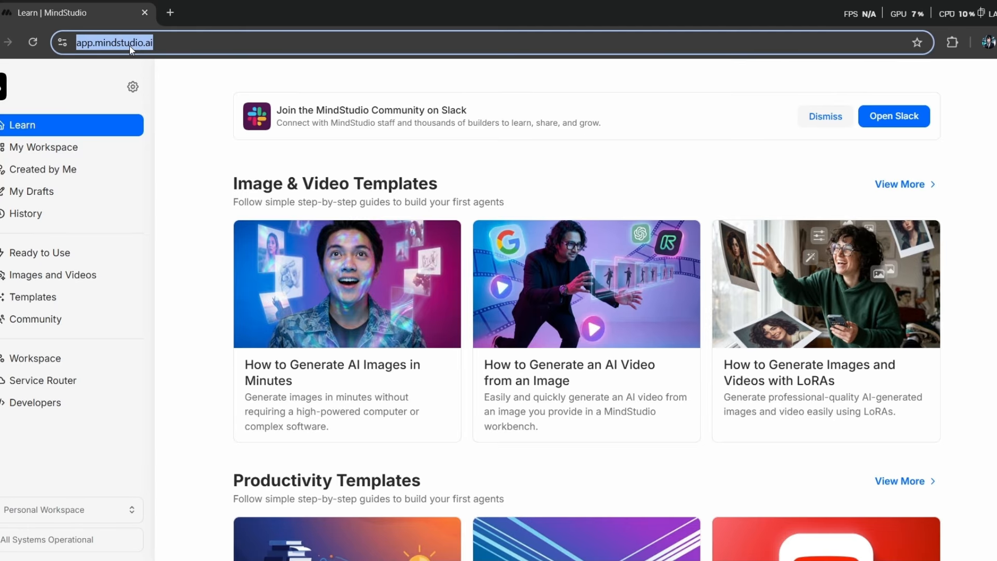
left_click(166, 45)
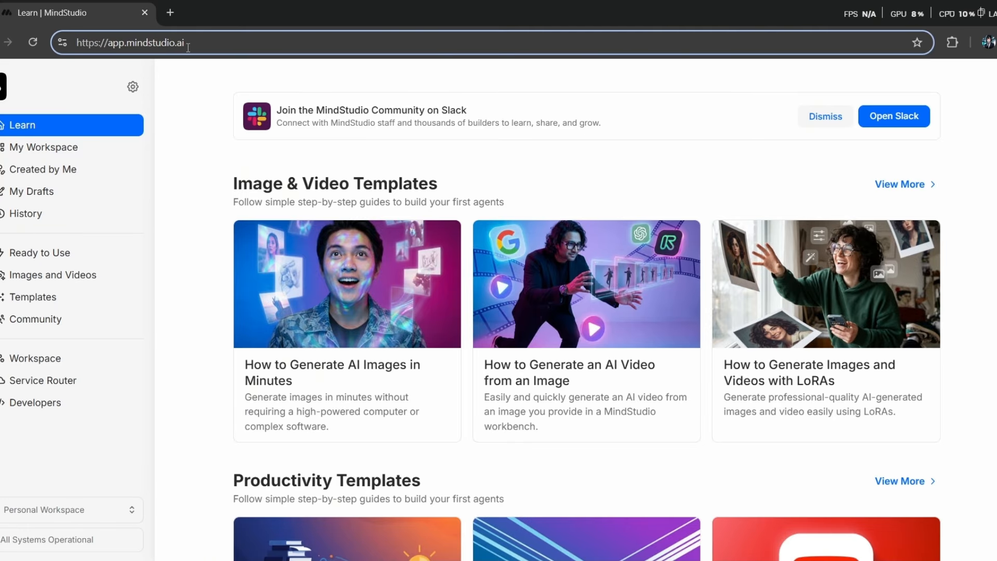